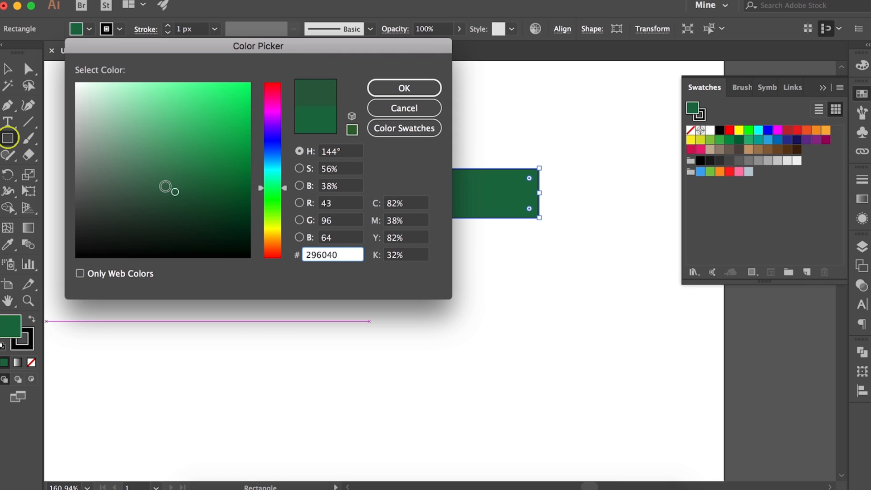
Give the selected rectangle a dark green fill and remove its stroke
key(Return)
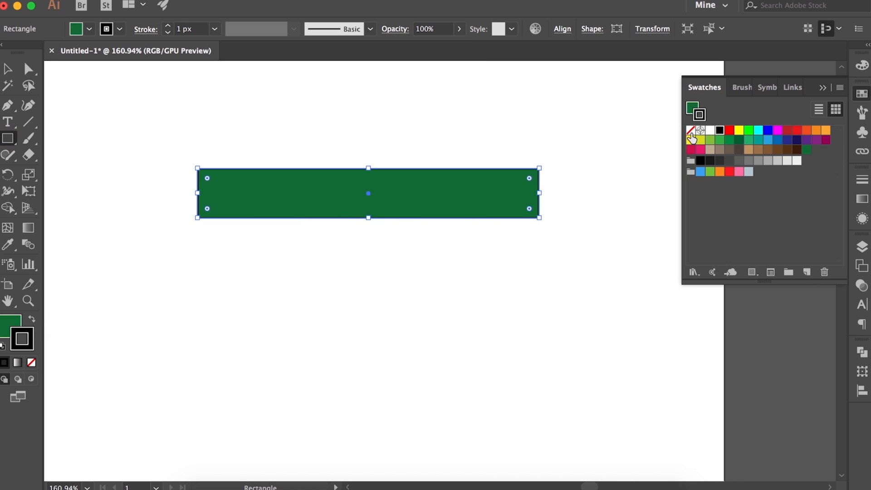
click(691, 131)
key(v)
Duplicate the green rectangle downward into a stack of five adjoining stripes of equal size
scroll(332, 272, down, 1)
key(super+z)
drag(360, 247, 364, 300)
drag(363, 333, 363, 378)
Recolor the second and fourth stripes light grey to alternate with the green ones
click(393, 244)
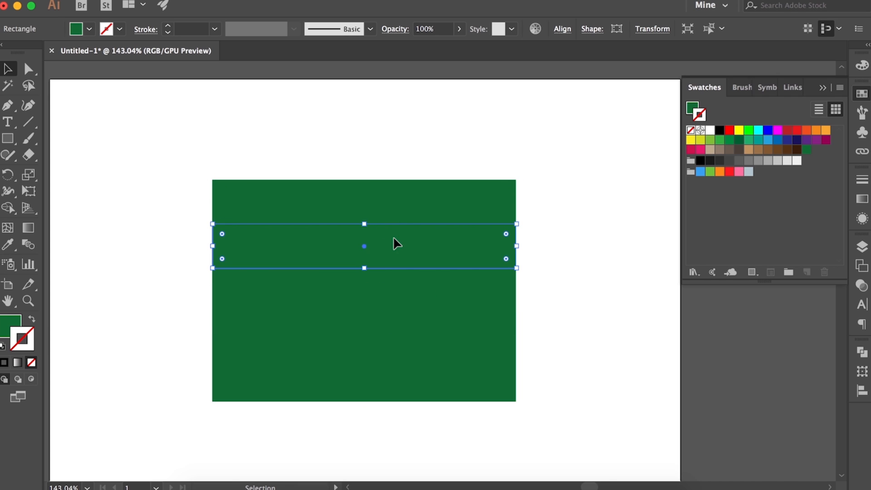
key(super+z)
key(x)
click(787, 161)
click(435, 338)
click(787, 161)
click(590, 204)
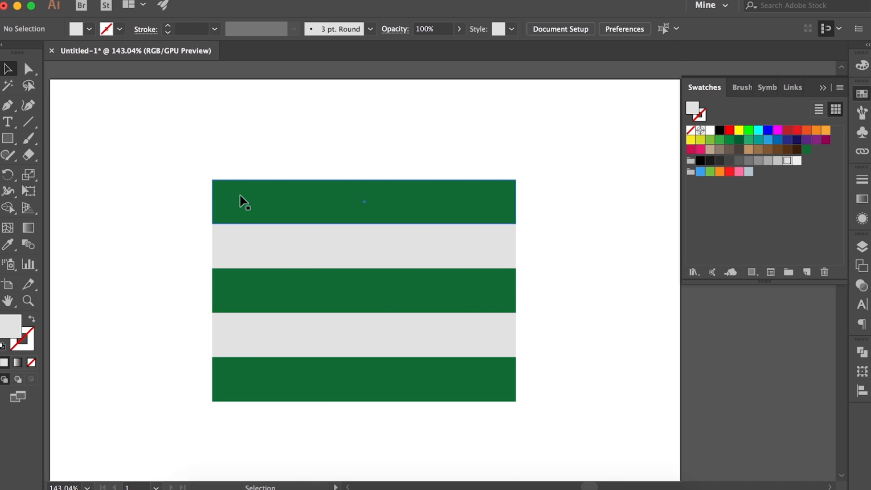
Select all five stripes and squash the stack vertically from its top edge, keeping its width
scroll(239, 201, down, 2)
key(super+a)
drag(516, 147, 486, 187)
key(super+z)
drag(364, 147, 364, 211)
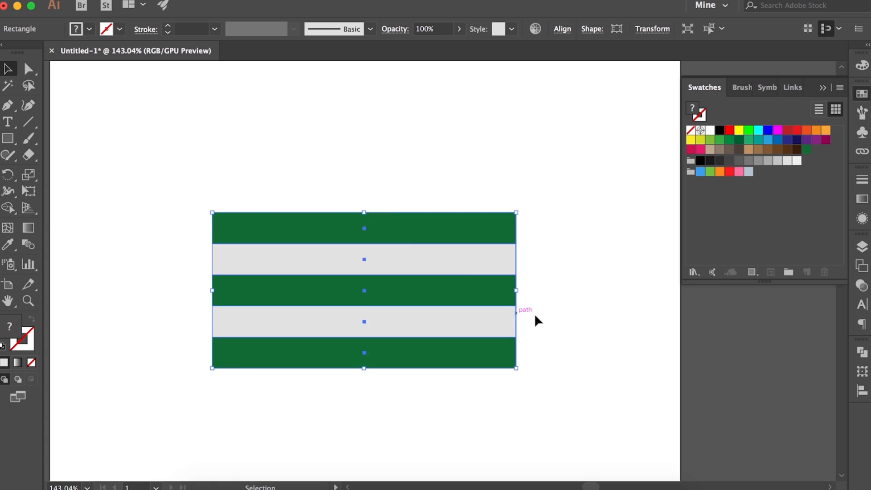
click(537, 319)
Copy the five-stripe stack straight up so the copy sits directly above the original
scroll(428, 177, down, 4)
drag(233, 155, 463, 369)
scroll(478, 311, up, 3)
scroll(478, 310, up, 1)
drag(384, 303, 382, 158)
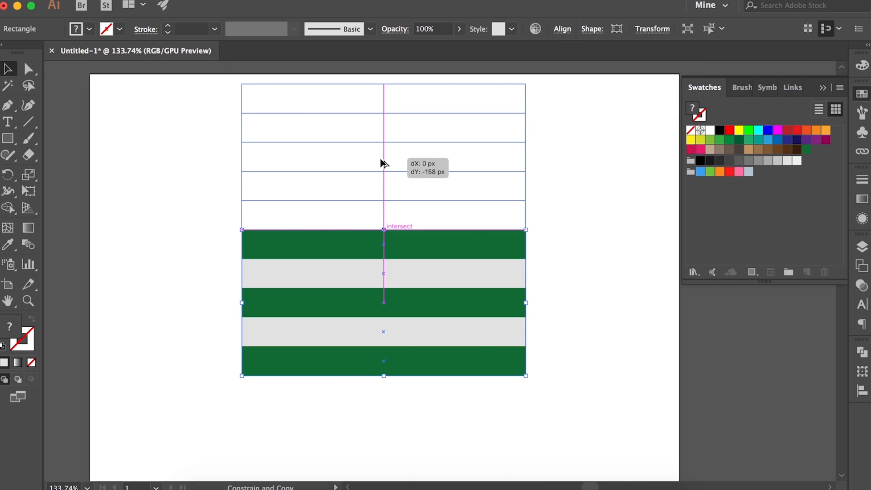
Delete the extra green stripe where the upper and lower stripe sets meet
key(super+g)
double_click(411, 211)
click(411, 212)
key(Delete)
Move the four upper stripes down to close the gap above the lower set
scroll(411, 211, up, 1)
drag(225, 110, 357, 229)
drag(428, 171, 471, 205)
double_click(586, 328)
click(470, 205)
click(612, 305)
scroll(612, 304, left, 1)
scroll(575, 310, up, 5)
drag(493, 166, 491, 166)
click(598, 322)
Select the whole stack of nine stripes and group it
scroll(598, 322, down, 5)
drag(241, 121, 443, 446)
scroll(445, 382, down, 2)
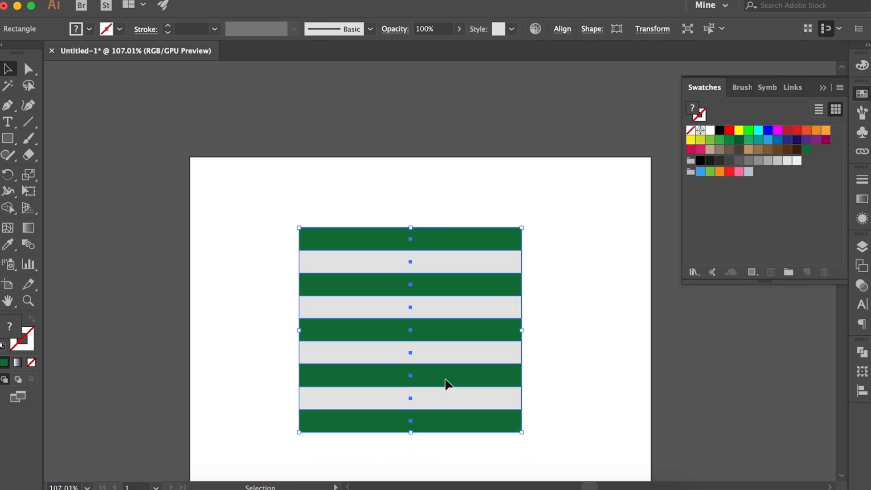
scroll(445, 382, up, 3)
scroll(503, 390, down, 1)
click(133, 169)
click(8, 138)
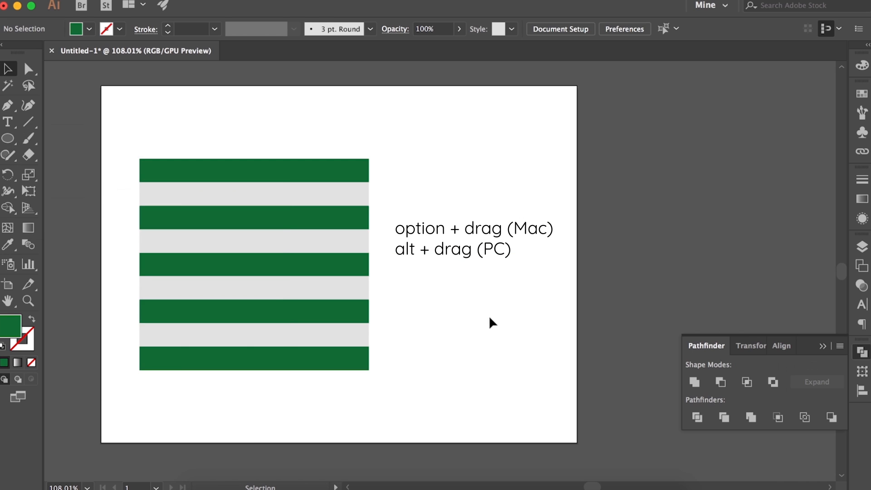
click(8, 138)
click(73, 172)
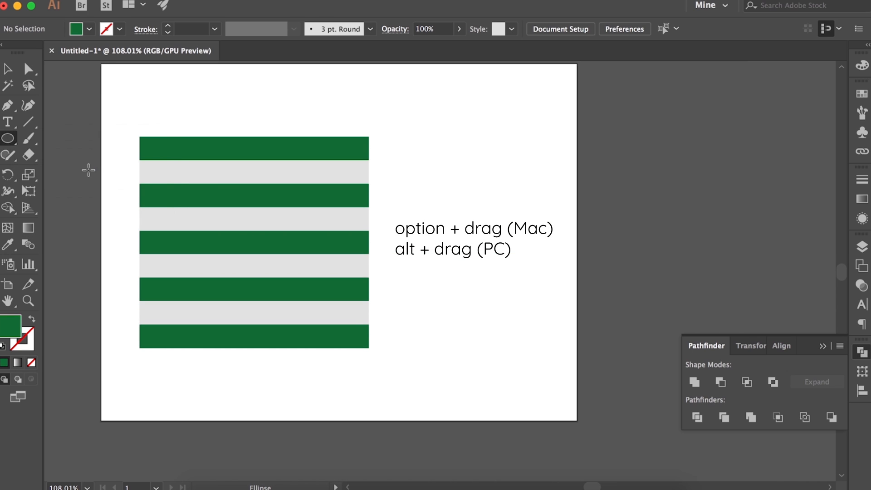
Draw a green five-sided polygon beside the stripes with the Polygon tool
click(7, 139)
click(77, 190)
click(532, 324)
key(Return)
drag(532, 324, 497, 226)
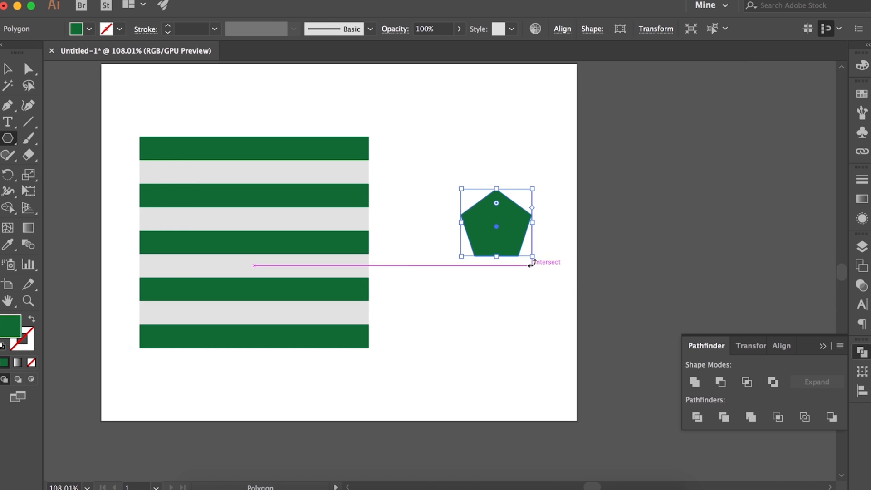
Enlarge the pentagon to roughly the size of the stripe stack and turn it into an unfilled green outline
drag(531, 256, 483, 251)
drag(539, 295, 578, 343)
mouse_move(502, 268)
mouse_down()
mouse_move(480, 251)
mouse_move(482, 260)
mouse_up()
scroll(480, 251, up, 5)
scroll(480, 251, down, 1)
click(31, 319)
click(509, 382)
click(402, 280)
scroll(576, 298, down, 4)
Duplicate the pentagon outline and park the copy beyond the artboard's right edge
key(v)
scroll(600, 347, up, 2)
drag(579, 344, 440, 285)
scroll(650, 222, down, 8)
drag(537, 256, 731, 193)
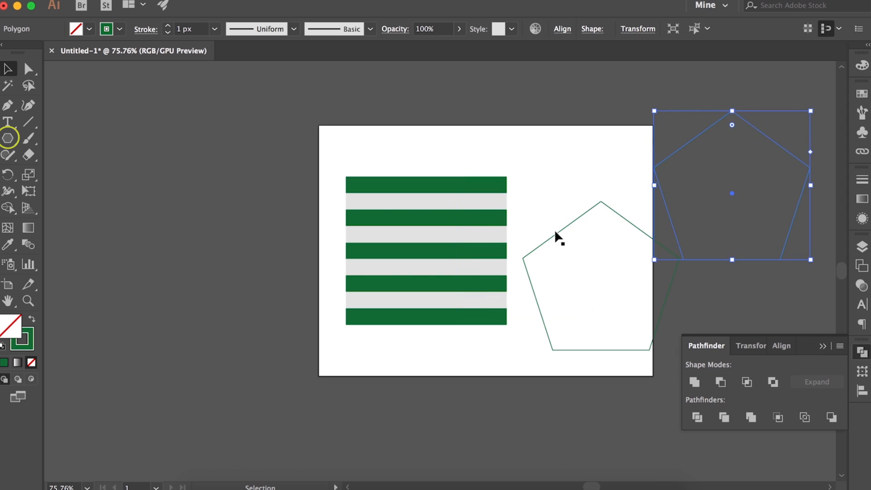
Move the original pentagon outline onto the stripe stack, center it and scale it to fit inside
click(556, 235)
drag(601, 284, 426, 259)
scroll(428, 259, up, 7)
key(Up)
key(Up)
key(Up)
drag(561, 114, 553, 122)
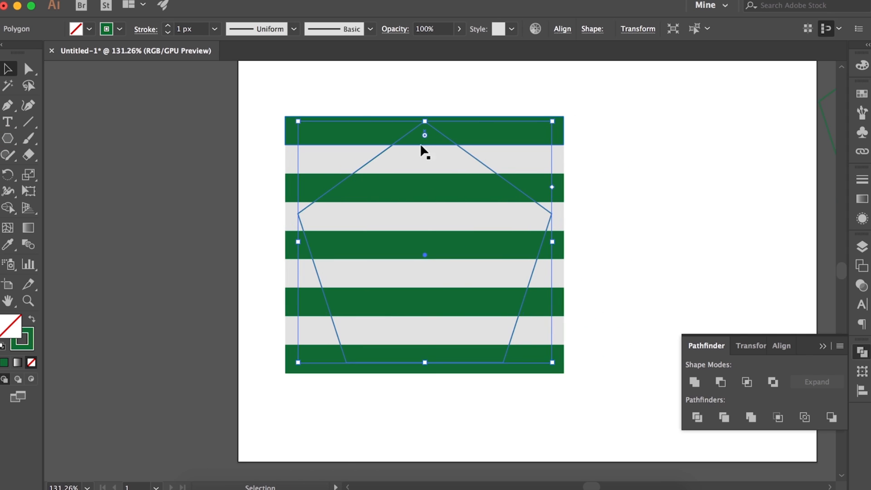
shift+click(463, 310)
key(super+shift+a)
click(521, 307)
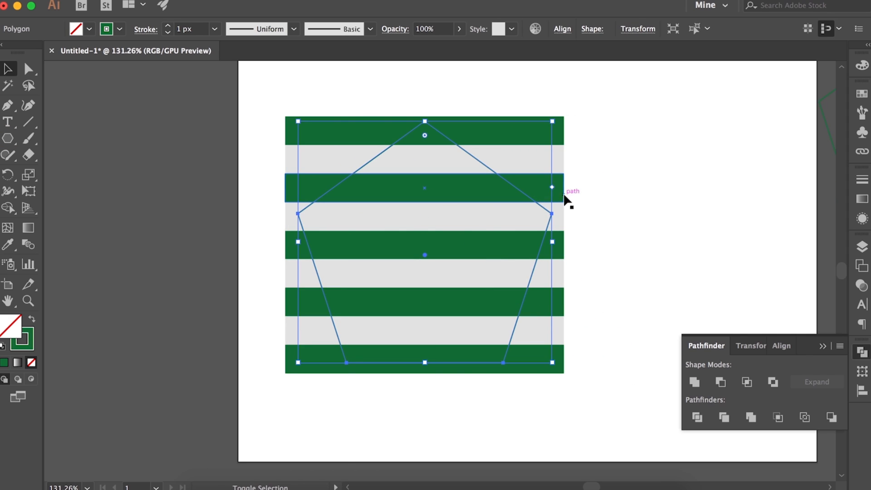
shift+click(563, 194)
shift+click(536, 255)
click(329, 308)
Select the pentagon over the stripes together with the stripe group and make a clipping mask from them
click(862, 246)
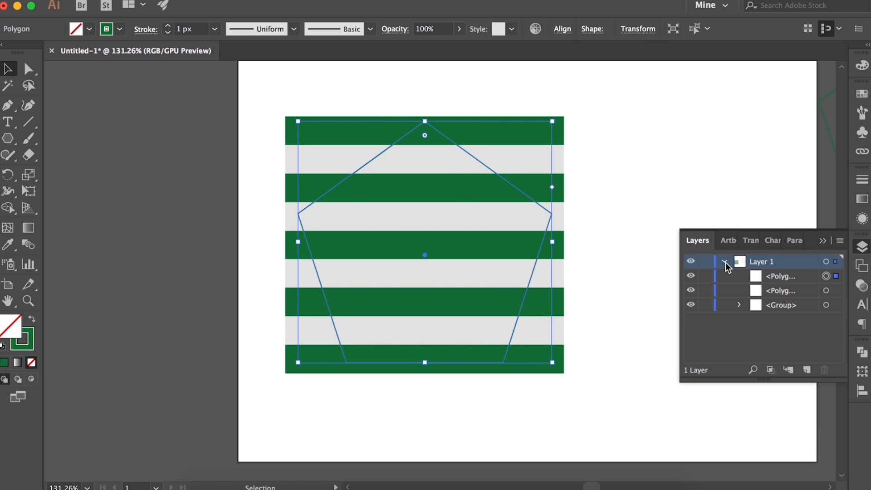
click(788, 277)
shift+click(826, 304)
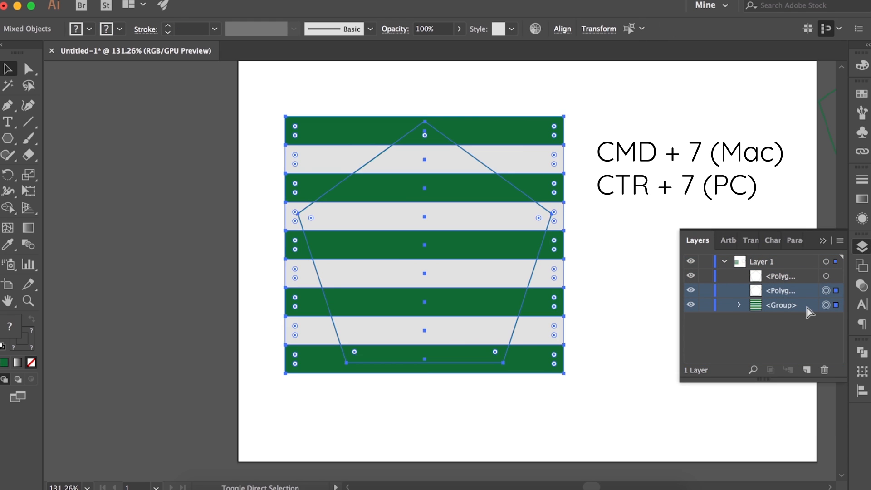
key(super+7)
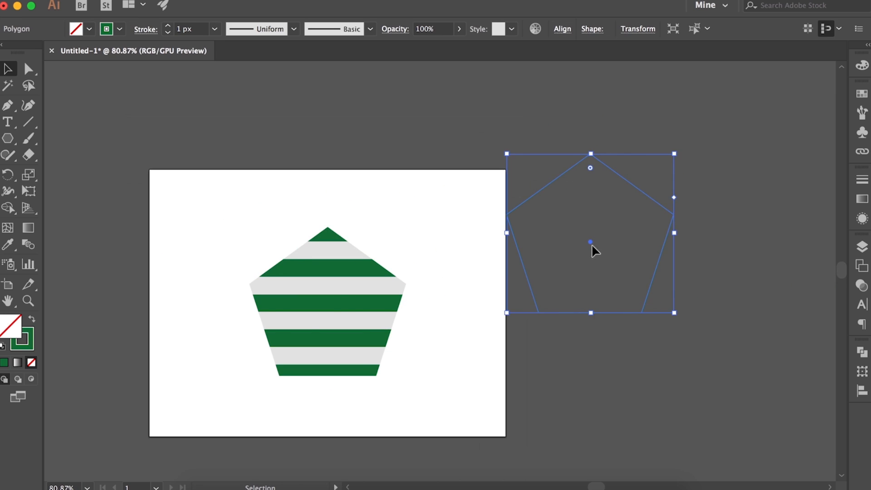
Place the spare pentagon outline around the clipped stripes and nudge it up so its border is even
drag(591, 245, 327, 312)
scroll(338, 318, up, 5)
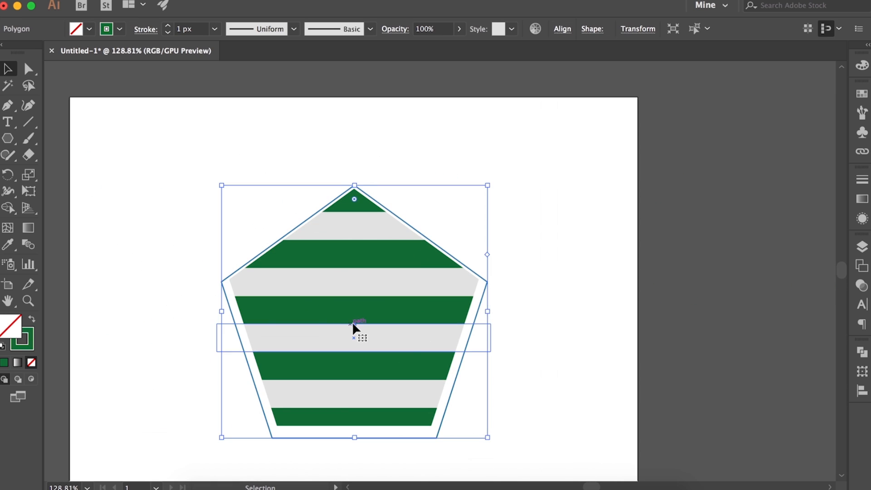
key(Up)
key(Up)
key(Up)
key(Up)
key(Up)
key(Up)
key(Up)
key(Up)
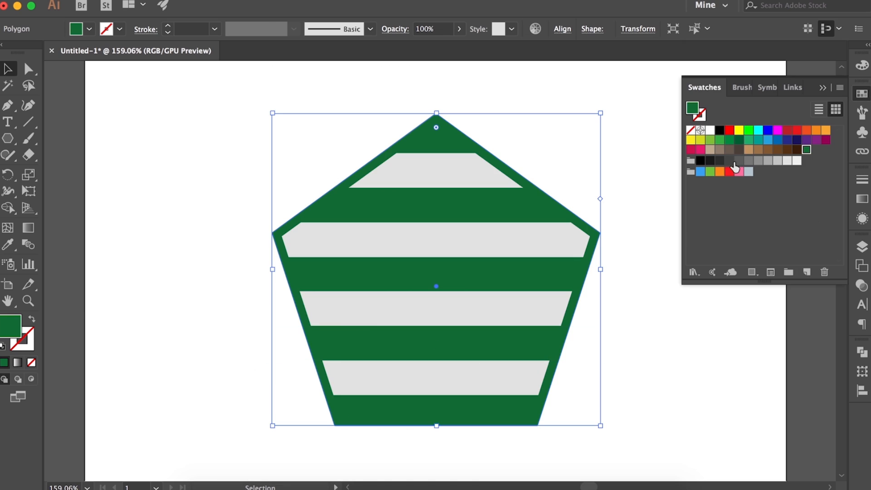
Give the outer pentagon an unfilled black 11 px outline and lower the clipped stripes' opacity to 80%
click(797, 150)
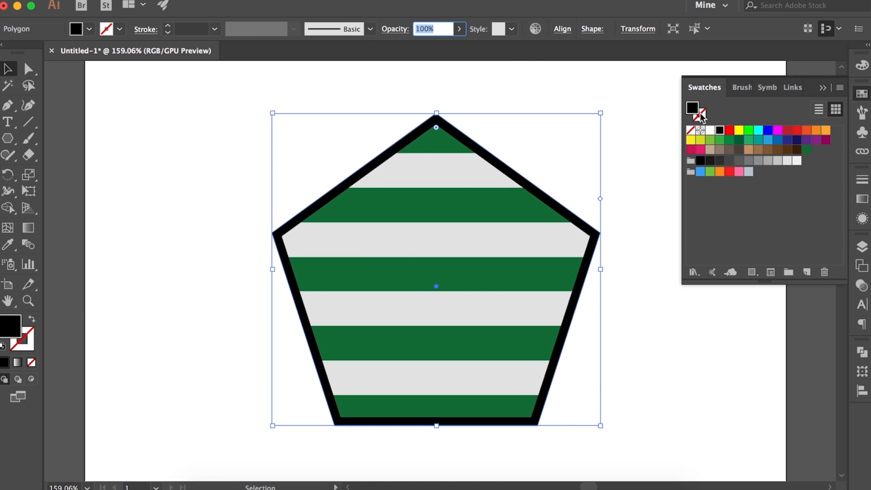
key(shift+x)
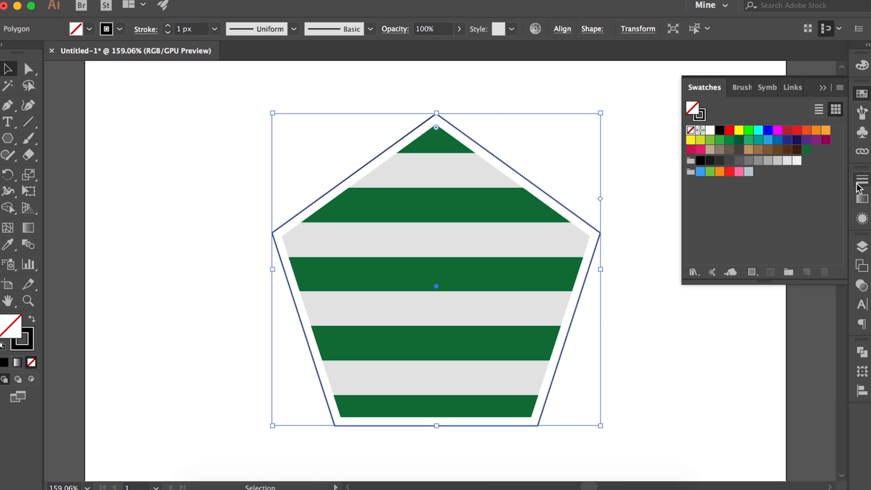
click(862, 179)
click(738, 192)
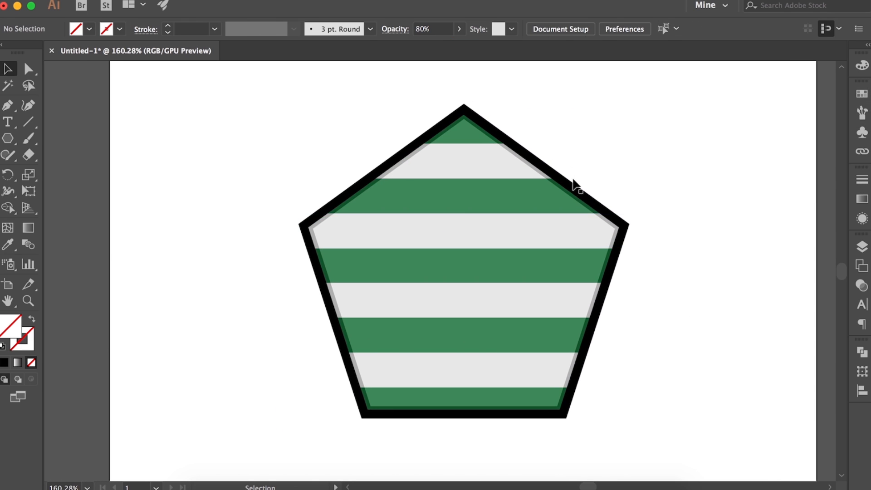
Duplicate the black pentagon outline and drop the copy to the lower left of the striped pentagon
click(589, 228)
drag(589, 227, 770, 282)
key(super+0)
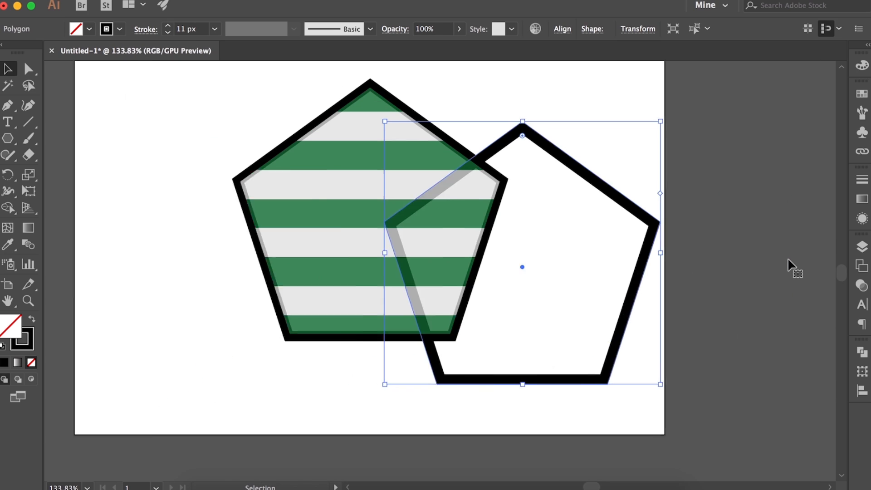
click(791, 268)
click(603, 278)
drag(602, 278, 278, 312)
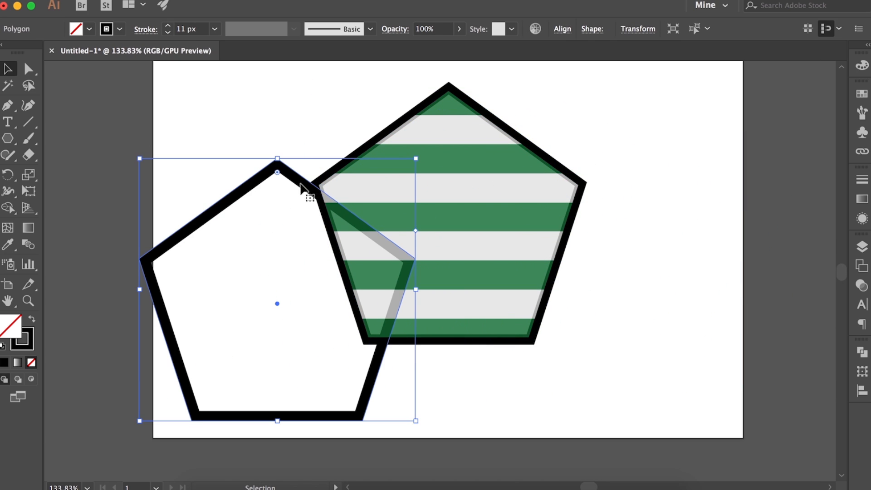
Fill the pentagon copy with light grey without a stroke and align it behind the striped pentagon
click(33, 319)
click(862, 93)
click(788, 160)
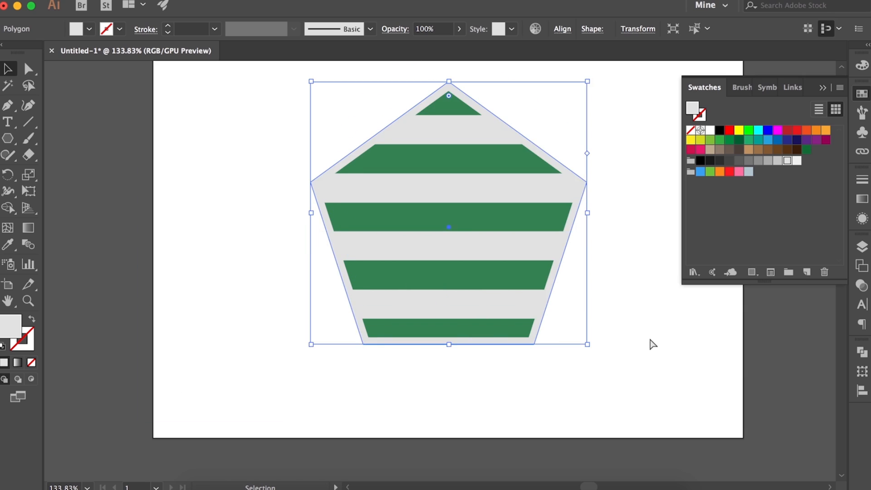
click(651, 344)
scroll(627, 358, up, 3)
scroll(626, 359, down, 1)
click(721, 227)
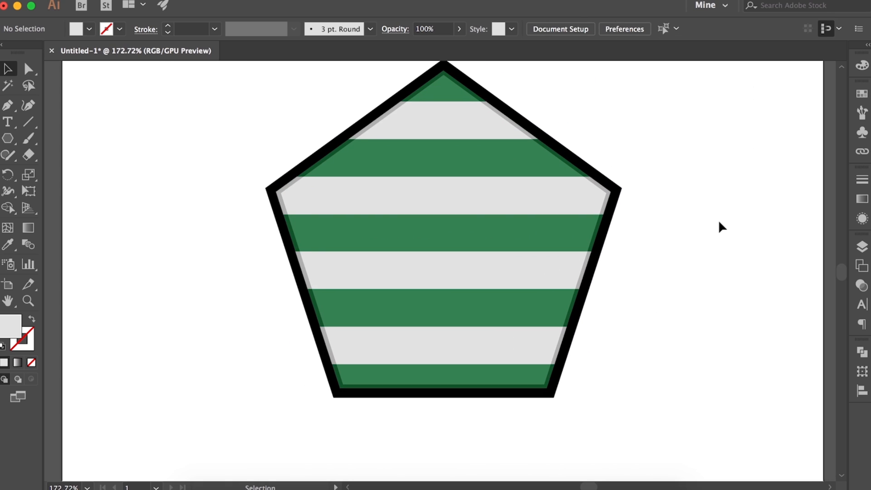
Group the complete striped pentagon artwork and move it toward the artboard's upper left
scroll(681, 254, right, 3)
scroll(605, 302, down, 4)
click(458, 293)
drag(264, 136, 539, 406)
key(super+g)
drag(437, 303, 300, 225)
click(492, 338)
Add a new layer above the one that holds the pentagon artwork
scroll(492, 339, right, 2)
scroll(492, 339, up, 3)
click(862, 246)
click(807, 370)
Lock the artwork's layer and rename it "card", with Layer 2 as the active layer
click(759, 278)
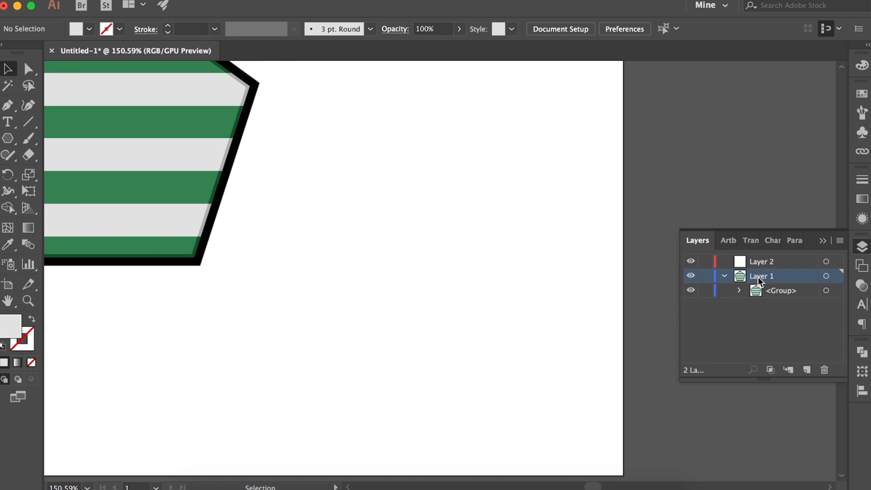
click(780, 262)
click(705, 276)
click(725, 276)
double_click(760, 277)
text(card)
click(771, 262)
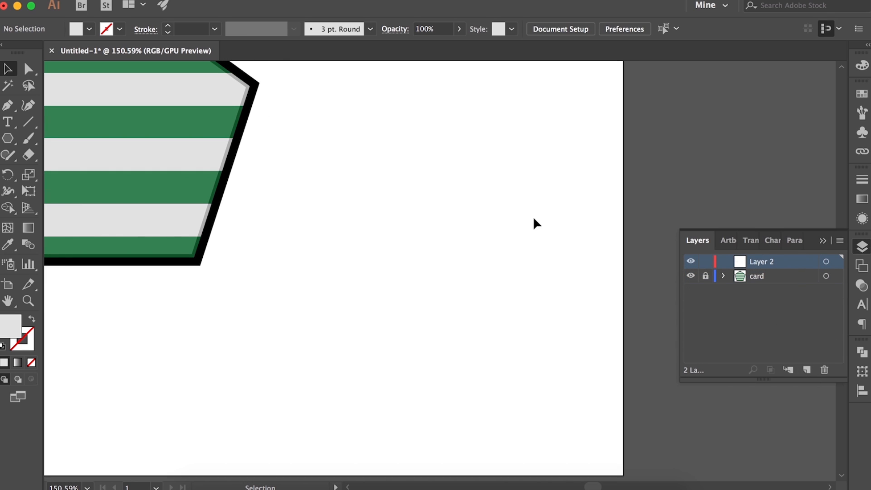
Draw an upright ellipse on the empty area to the right of the striped pentagon
scroll(535, 218, down, 3)
click(7, 140)
click(72, 172)
drag(398, 178, 462, 280)
scroll(433, 239, up, 2)
Fill the ellipse with a tan swatch and lighten it to the beige e0d5ca
click(862, 94)
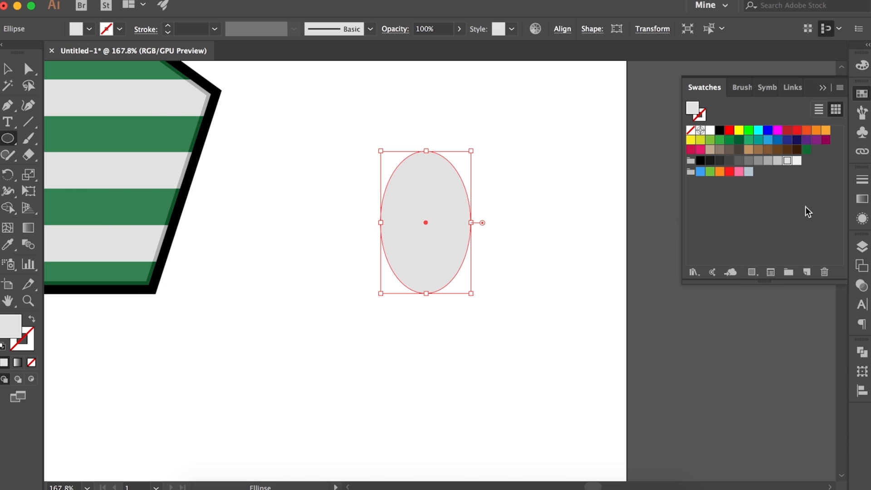
click(710, 149)
scroll(409, 229, up, 3)
double_click(691, 108)
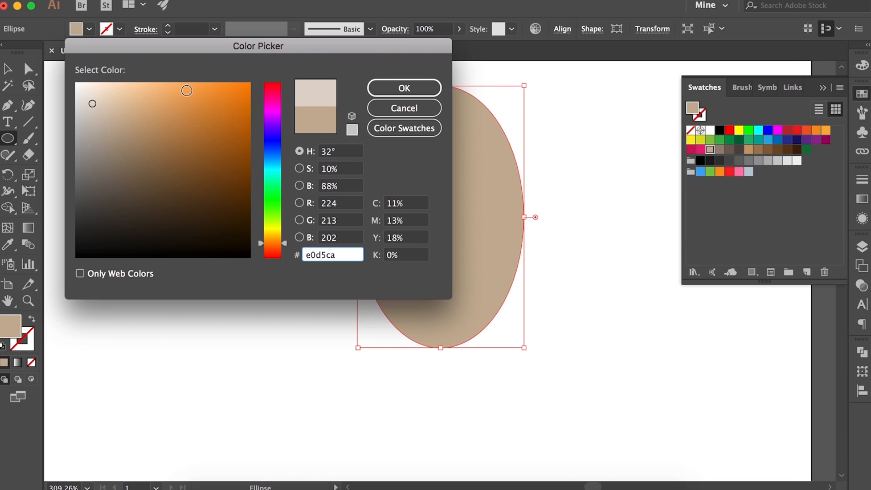
key(Return)
Replace the ellipse's beige fill with a neutral light grey
key(v)
double_click(692, 108)
drag(272, 87, 278, 244)
click(351, 130)
click(404, 88)
click(558, 289)
scroll(499, 317, down, 1)
Set the ellipse's fill color to the warm light grey ccc9c6
click(481, 292)
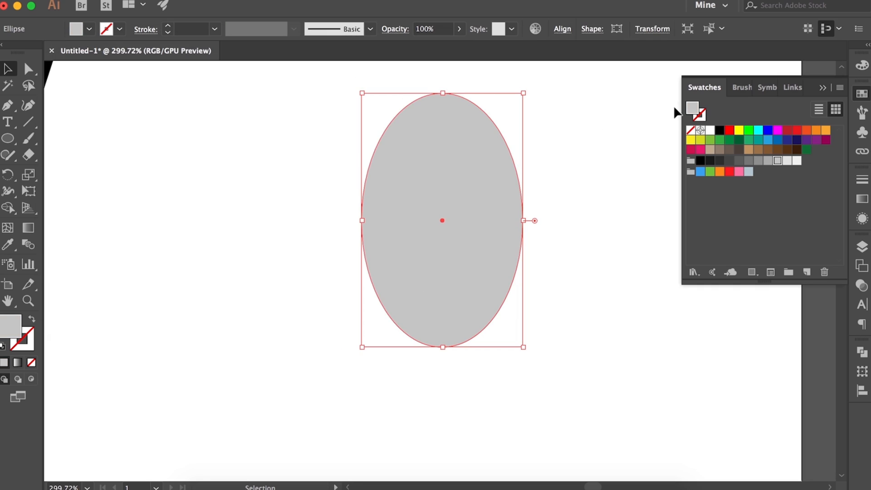
double_click(692, 108)
text(ccc9c6)
key(Return)
click(608, 245)
Shorten the left handle of the ellipse's bottom anchor and adjust the left anchor's lower curve
scroll(608, 245, up, 1)
click(443, 272)
key(a)
click(437, 350)
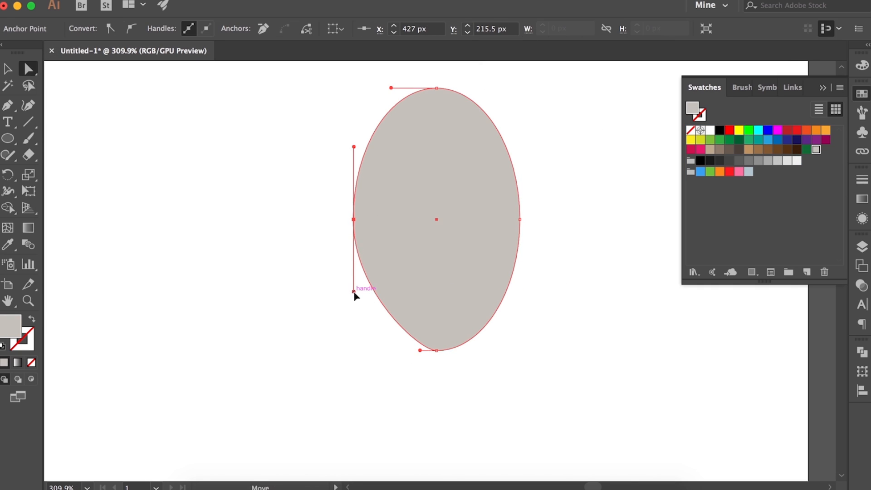
drag(349, 272, 348, 273)
click(408, 313)
Refine the bottom anchor's handle to shape the ellipse's narrowed lower tip
scroll(406, 361, right, 2)
scroll(406, 361, up, 1)
click(403, 364)
drag(386, 364, 379, 364)
click(439, 359)
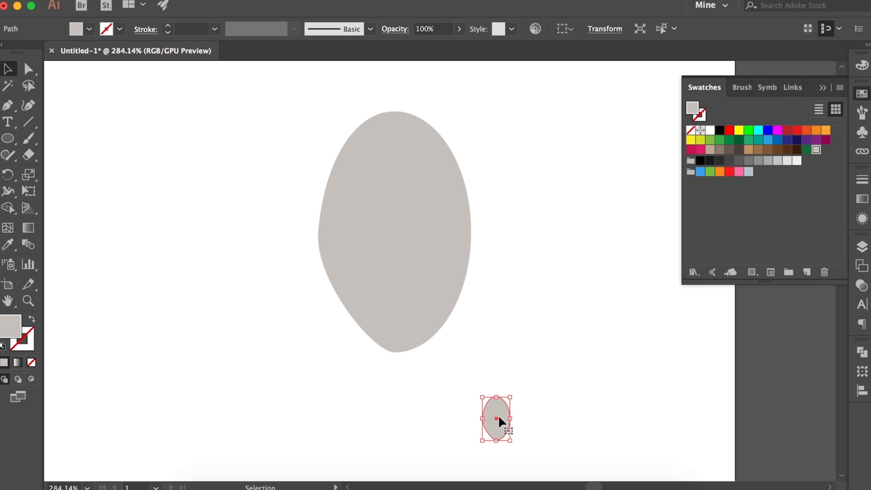
Move the small oval copy up so it sits beside the large grey oval
drag(466, 237, 575, 218)
click(539, 214)
scroll(539, 213, up, 1)
scroll(540, 213, left, 1)
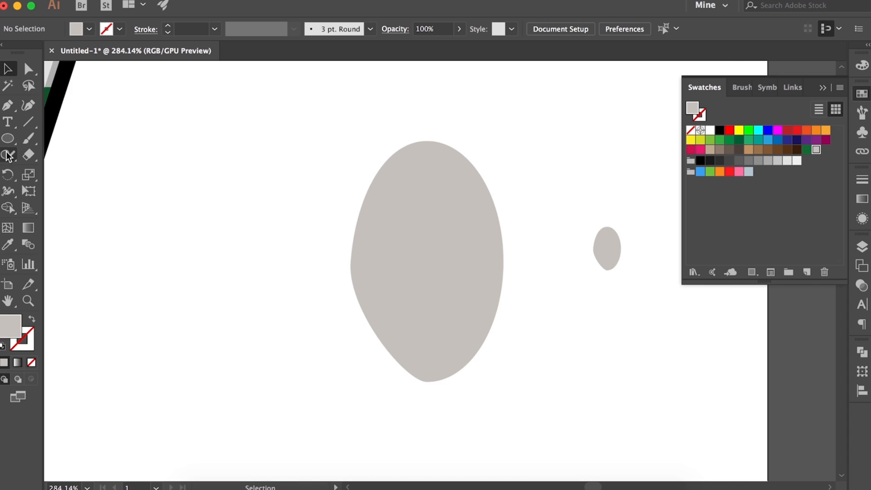
Draw the hair's inner edge with an unfilled black Pen path across the forehead, around the ear and down past the chin
click(8, 138)
click(720, 130)
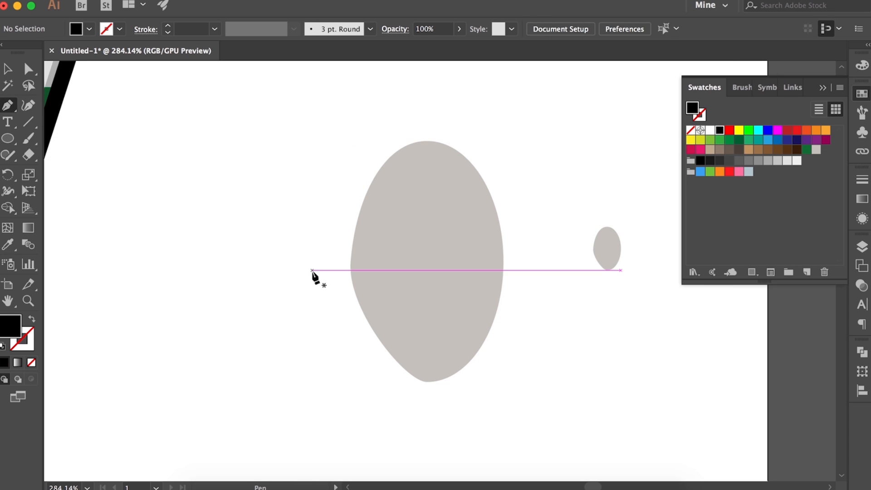
key(shift+x)
drag(469, 271, 499, 243)
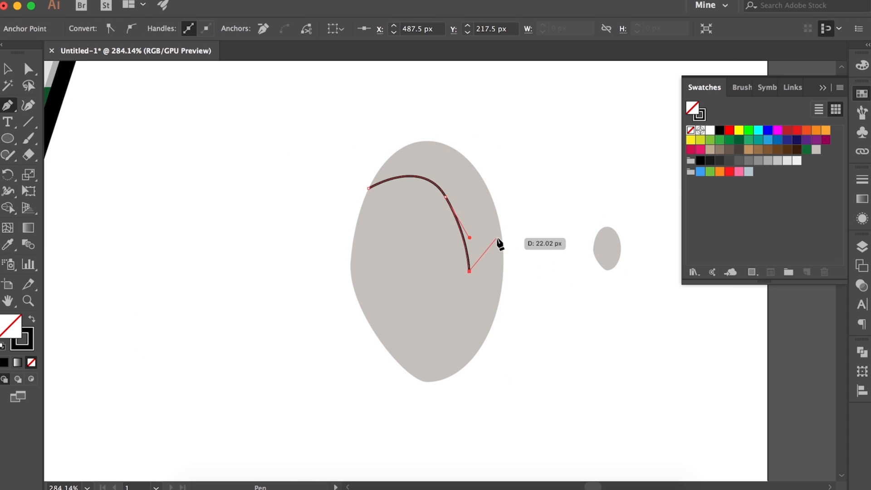
scroll(462, 379, down, 5)
scroll(463, 379, left, 1)
drag(416, 377, 432, 450)
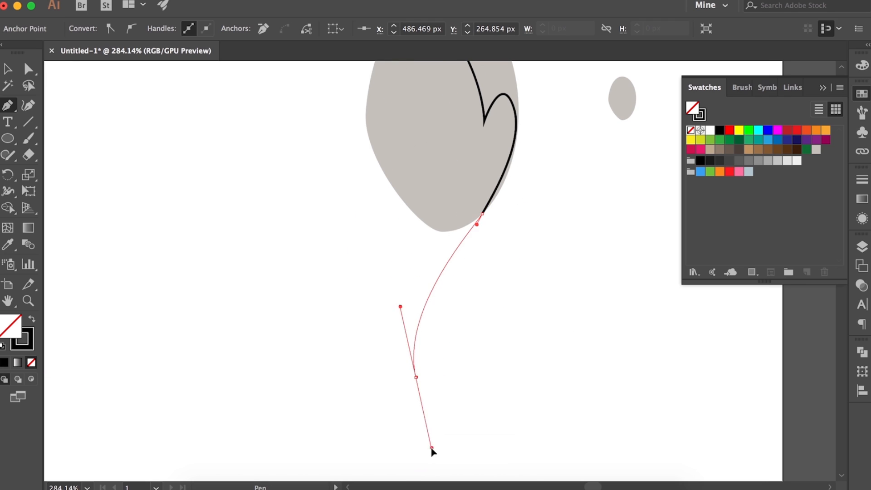
drag(458, 282, 458, 281)
Undo the last points of the hair path and redraw its lower tip just below the oval
scroll(458, 281, up, 4)
scroll(458, 281, right, 1)
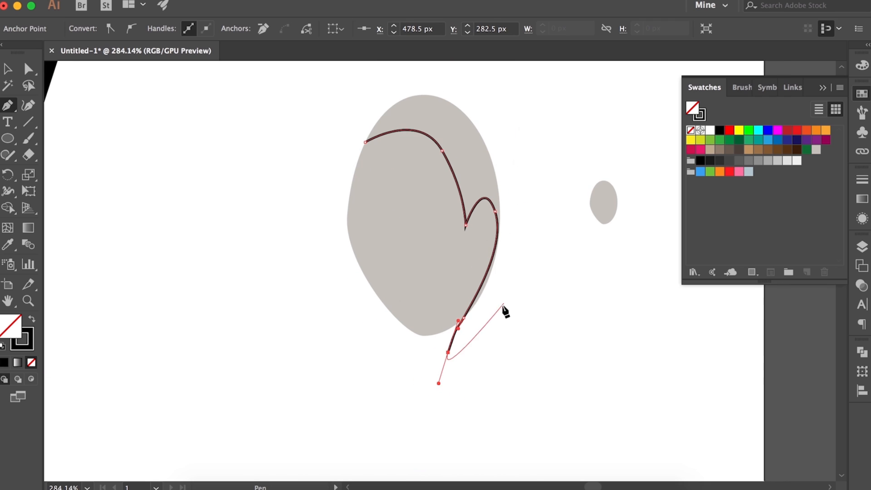
key(super+z)
key(super+z)
drag(448, 350, 448, 363)
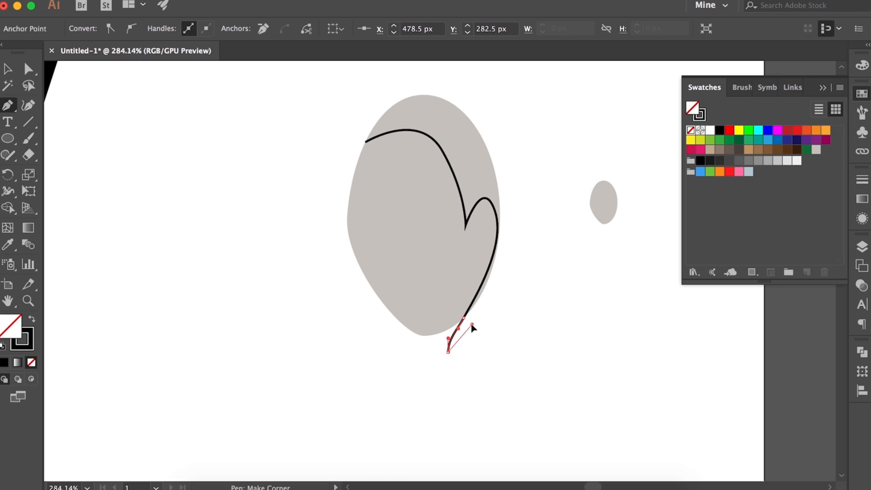
Continue the hair path up around the outside of the head and close it at the forehead's left side
drag(510, 317, 509, 316)
scroll(528, 236, up, 3)
drag(500, 149, 464, 127)
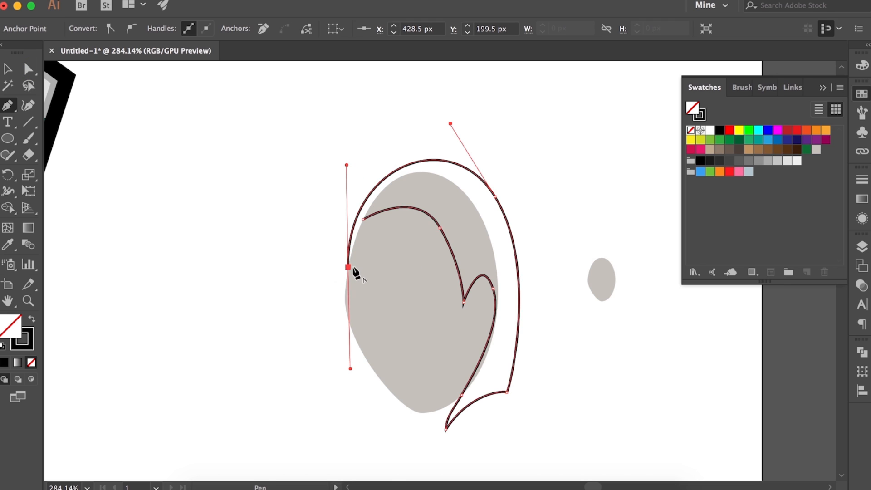
scroll(447, 250, down, 2)
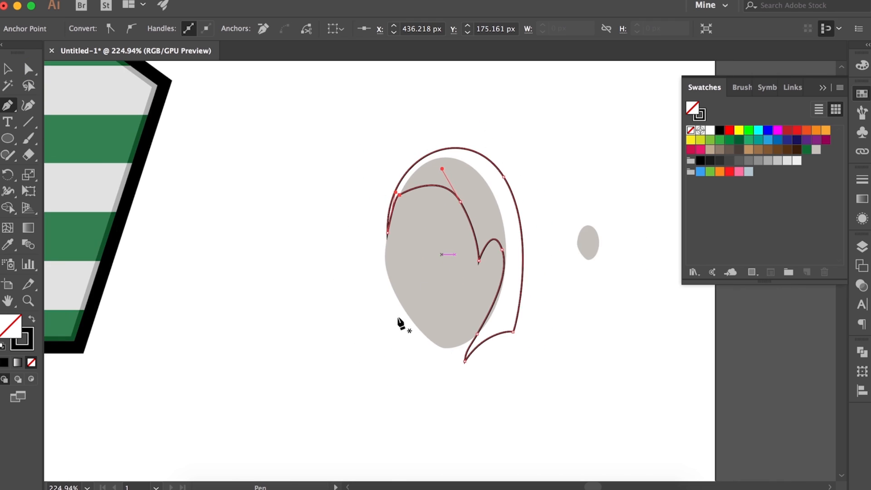
Draw a small pointed hair strand emerging from the oval's lower left edge
scroll(399, 322, up, 4)
drag(375, 362, 372, 365)
scroll(366, 367, down, 1)
drag(332, 420, 335, 455)
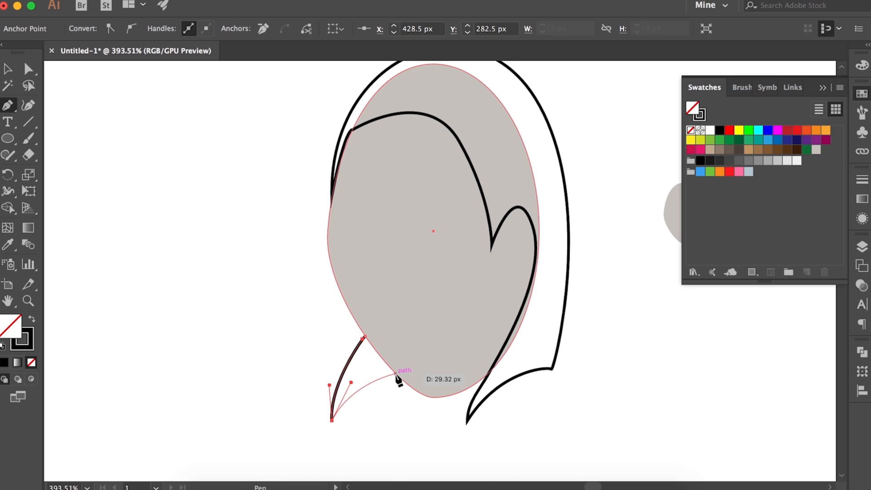
click(374, 388)
Move the small oval onto the head's right side as an ear and bring it to the front
scroll(374, 388, down, 3)
scroll(374, 388, up, 2)
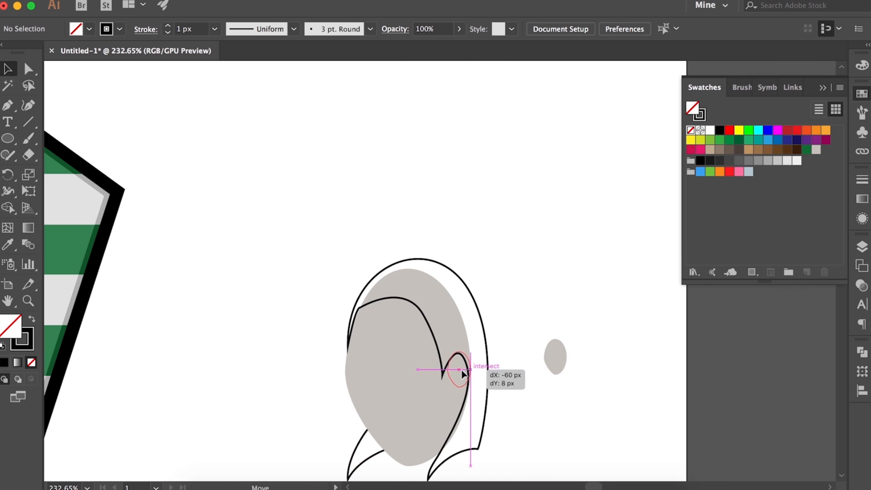
click(565, 396)
drag(462, 369, 527, 363)
scroll(566, 396, up, 3)
key(super+shift+bracketright)
drag(527, 364, 509, 364)
click(638, 412)
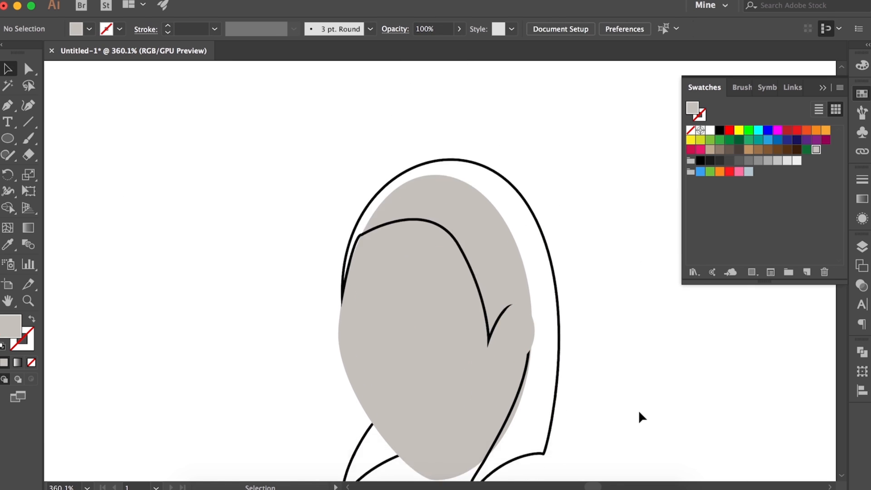
Swap the main hair outline's stroke and fill to make it a solid black shape
scroll(640, 412, up, 2)
click(557, 268)
click(639, 404)
scroll(638, 403, down, 2)
click(605, 249)
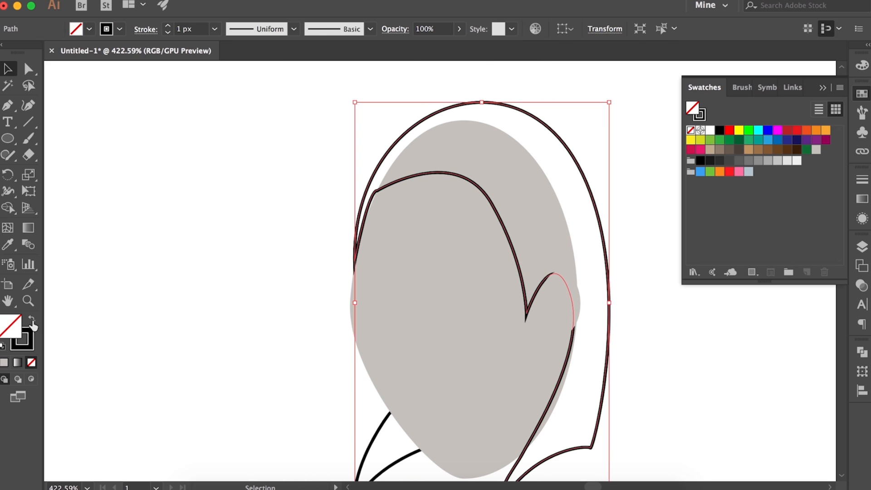
click(32, 319)
Adjust the hairline's left corner point where the hair meets the forehead
scroll(345, 188, up, 3)
key(a)
click(399, 184)
drag(385, 190, 395, 192)
click(317, 226)
scroll(317, 226, down, 4)
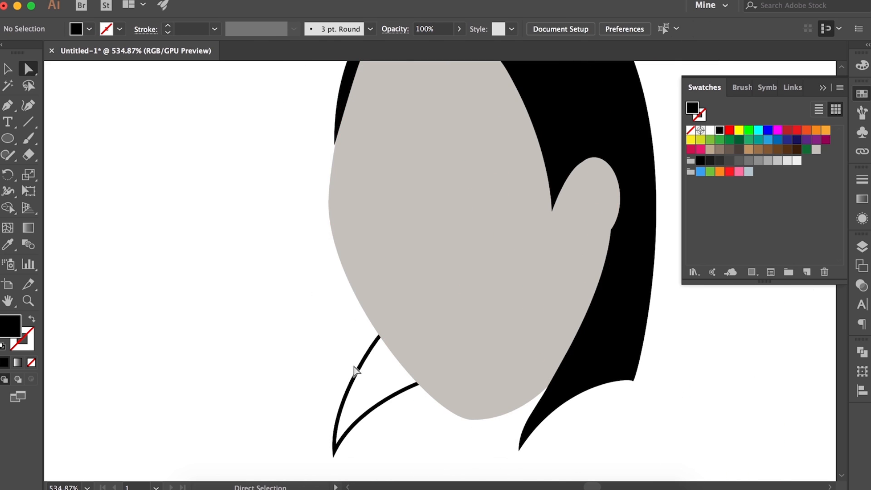
Turn the lower hair strand's stroke into a fill and color both hair shapes R=26 G=26 B=26
click(355, 366)
click(32, 319)
scroll(292, 329, down, 3)
key(v)
shift+click(522, 295)
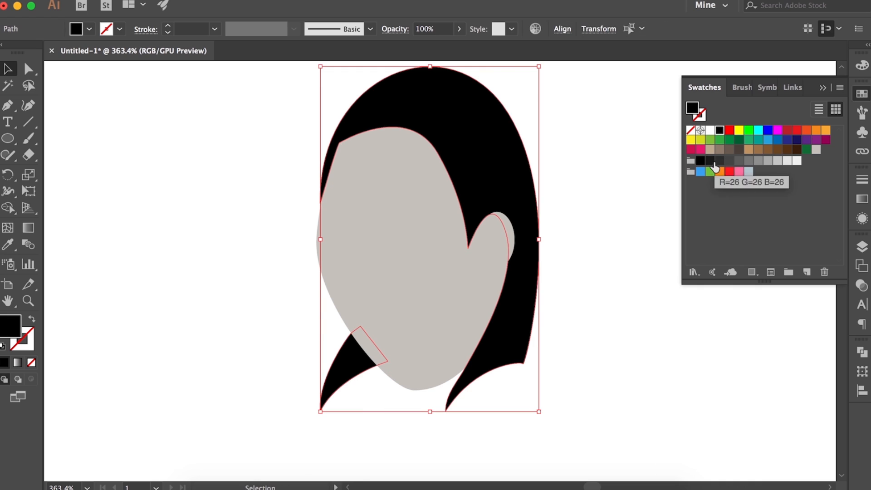
click(712, 163)
click(599, 349)
Reshape the front hairline into two arches meeting at a point above the forehead
scroll(600, 349, down, 3)
scroll(594, 303, up, 3)
key(a)
click(402, 233)
drag(358, 249, 374, 181)
key(super+z)
click(340, 309)
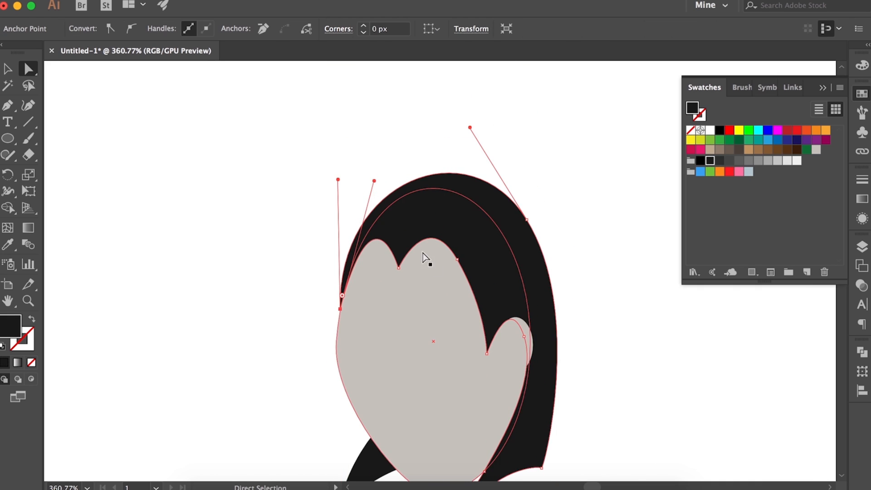
Reposition the hairline's peak and right-hand anchor, and round off the peak
click(426, 256)
drag(458, 259, 475, 276)
drag(405, 272, 410, 275)
scroll(408, 277, down, 2)
scroll(408, 277, left, 1)
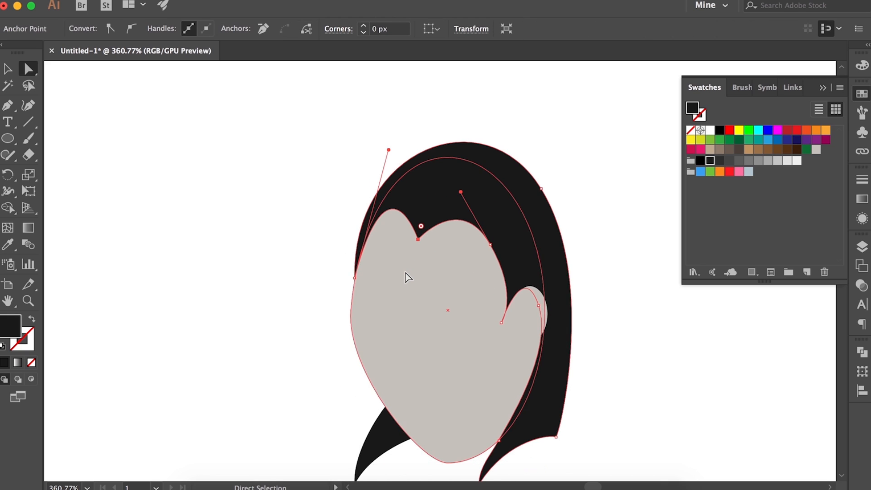
drag(431, 196, 431, 197)
click(608, 281)
Draw a rounded rectangle neck under the chin in the face's grey and send it to the back
scroll(607, 281, down, 5)
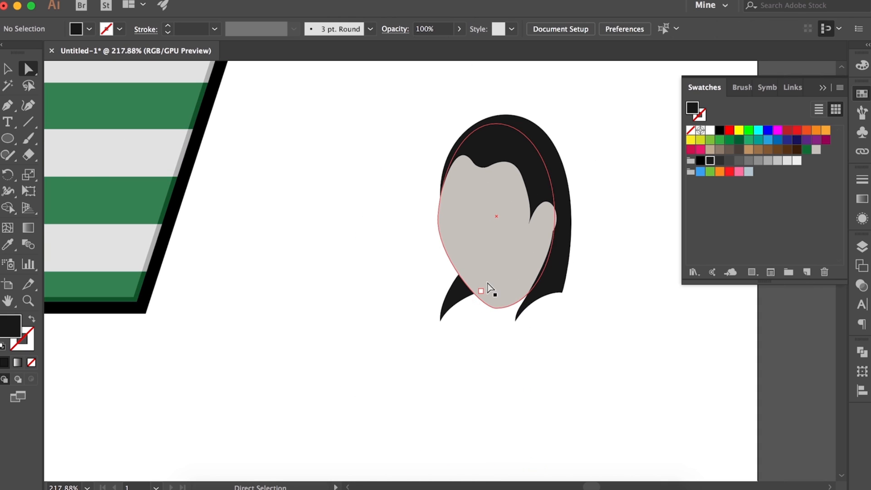
key(v)
click(487, 284)
click(231, 311)
drag(402, 344, 416, 361)
key(super+z)
drag(8, 139, 64, 156)
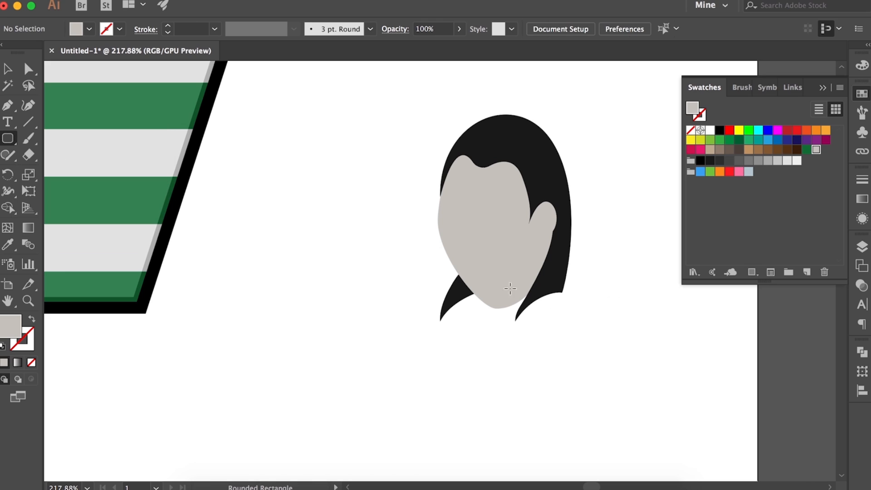
drag(538, 362, 542, 333)
key(super+shift+[)
key(v)
click(554, 338)
scroll(508, 326, up, 1)
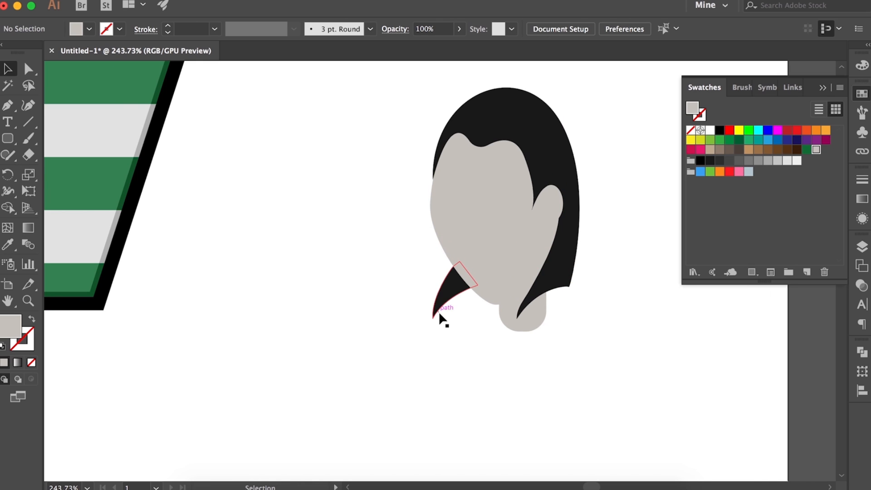
Draw a tall rounded rectangle torso below the head and shift its upper corner points to slope the shoulders
scroll(491, 290, down, 5)
drag(568, 400, 508, 361)
mouse_move(8, 138)
mouse_down()
mouse_move(51, 139)
mouse_move(59, 154)
mouse_up()
mouse_move(391, 251)
mouse_down()
mouse_move(510, 438)
mouse_move(510, 454)
mouse_move(497, 454)
mouse_up()
scroll(493, 312, up, 2)
key(a)
drag(498, 272, 496, 267)
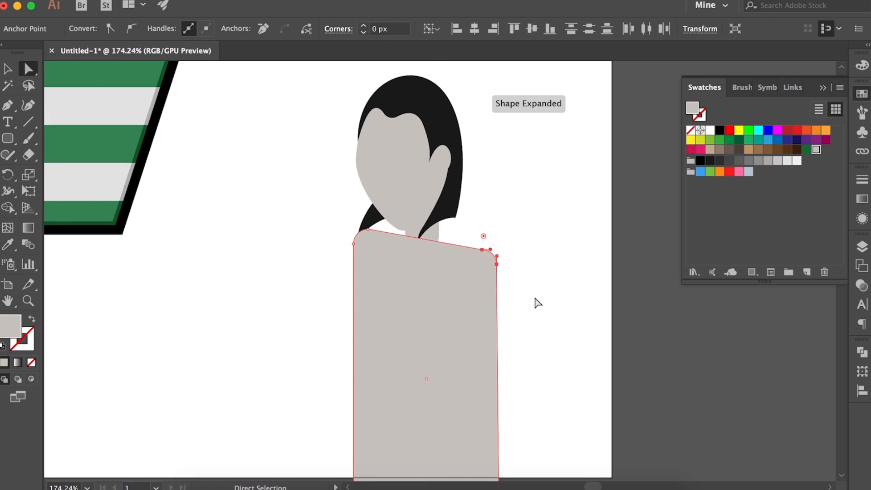
drag(368, 230, 361, 235)
Fill the torso with R=26 G=26 B=26, move it slightly up and send it to the back
click(408, 272)
click(710, 161)
click(521, 263)
key(v)
drag(426, 363, 427, 347)
key(super+shift+bracketleft)
click(536, 238)
Scale the torso down to about 105 px wide and 252 px high
scroll(540, 241, left, 4)
click(572, 239)
drag(596, 204, 579, 197)
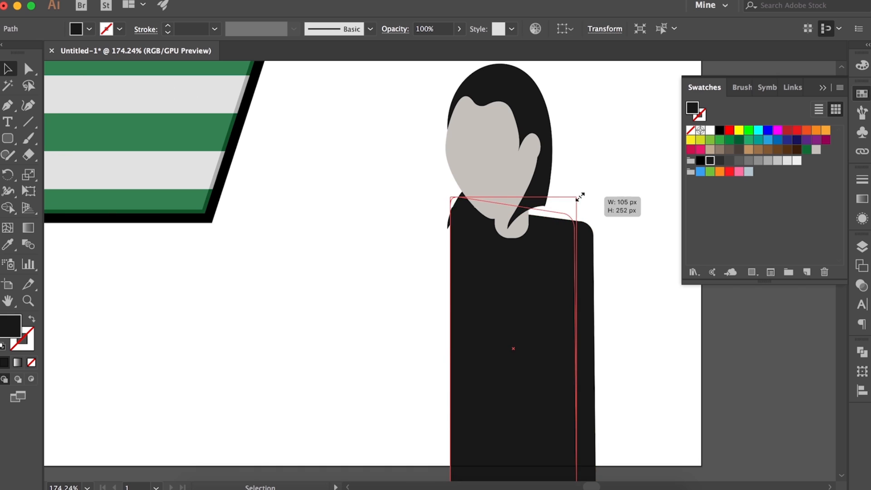
click(616, 245)
Adjust the torso's upper corner points to level and round the shoulders
scroll(616, 246, up, 1)
key(a)
drag(403, 174, 413, 210)
drag(553, 199, 545, 191)
click(530, 218)
scroll(434, 204, left, 1)
click(618, 287)
Change the torso's fill to the next lighter dark grey swatch
click(433, 190)
scroll(498, 236, up, 2)
click(546, 274)
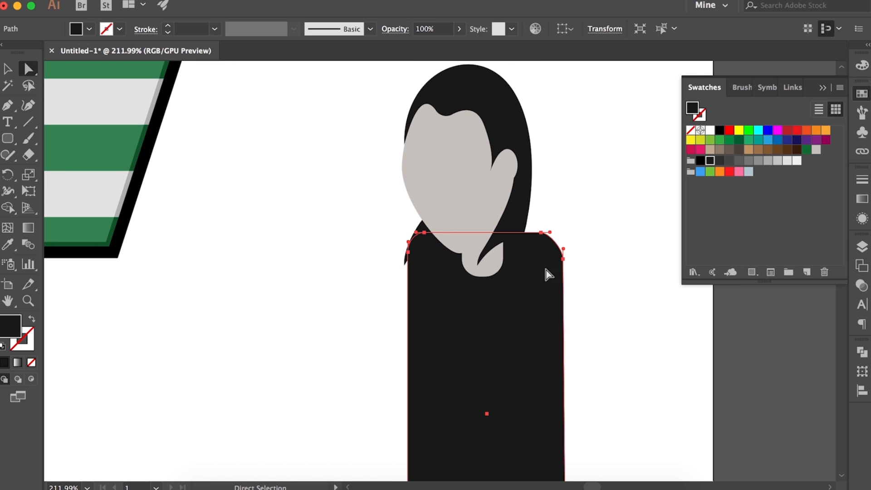
click(720, 160)
click(626, 275)
Reshape the lower end of the right hair section into a pointed lock falling over the shoulder
scroll(626, 276, left, 1)
scroll(547, 209, up, 3)
click(547, 209)
drag(546, 221, 555, 211)
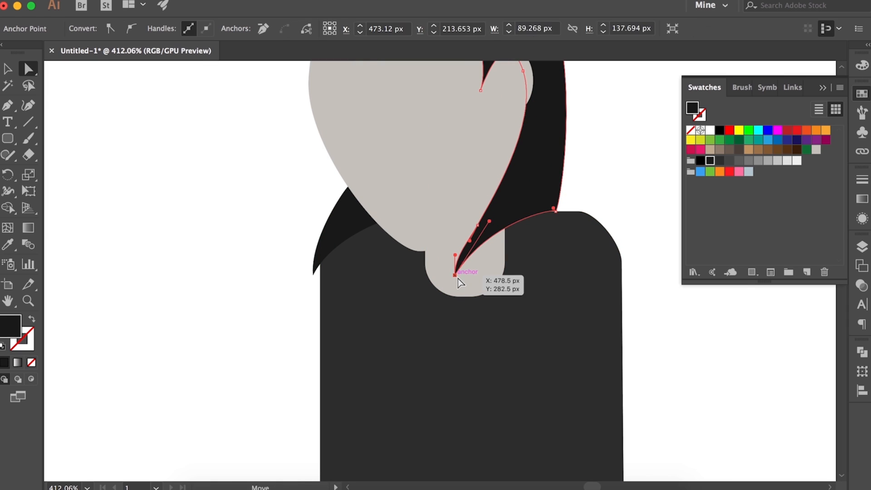
drag(456, 275, 508, 301)
key(super+z)
shift+click(478, 225)
drag(455, 276, 500, 290)
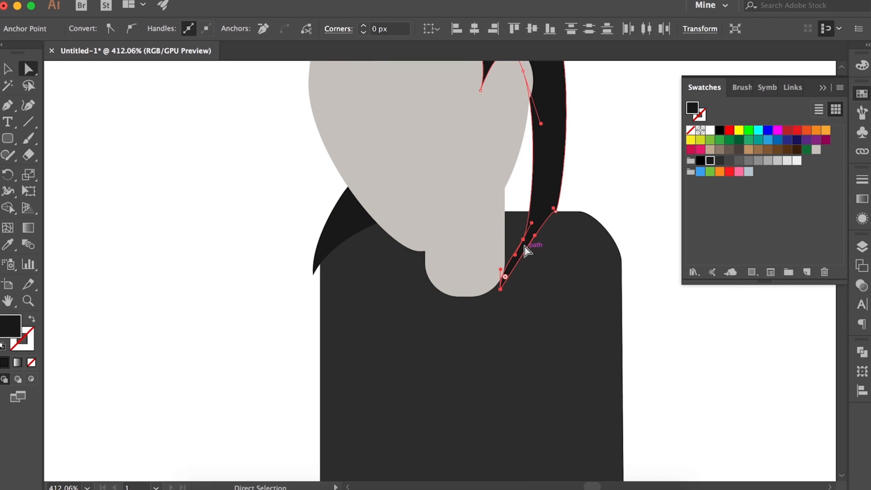
mouse_move(524, 240)
mouse_down()
mouse_move(484, 237)
mouse_move(518, 247)
mouse_up()
click(290, 240)
Reshape the left hair strand into a downward-pointing lock over the shoulder
click(341, 233)
drag(313, 275, 351, 301)
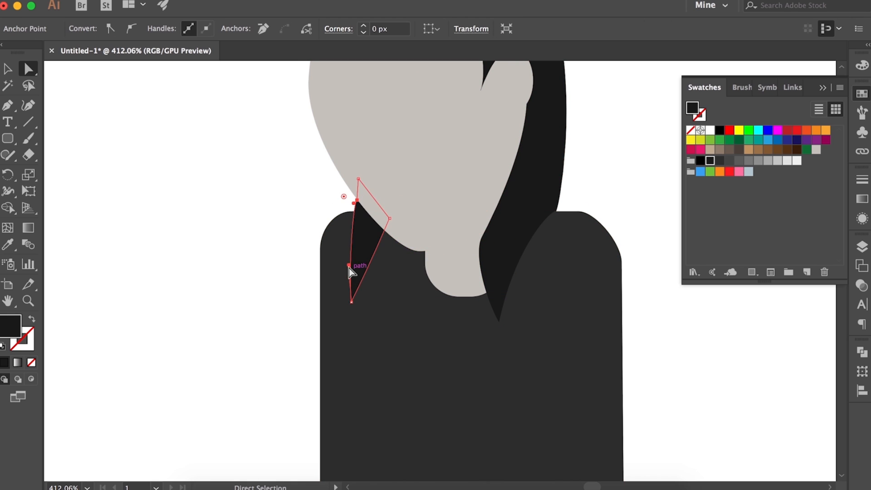
drag(349, 267, 323, 256)
click(278, 277)
Raise the lower end of the neck so only a little shows below the chin
scroll(278, 277, down, 5)
scroll(460, 273, down, 5)
scroll(460, 273, up, 3)
click(497, 280)
drag(424, 229, 424, 213)
click(657, 303)
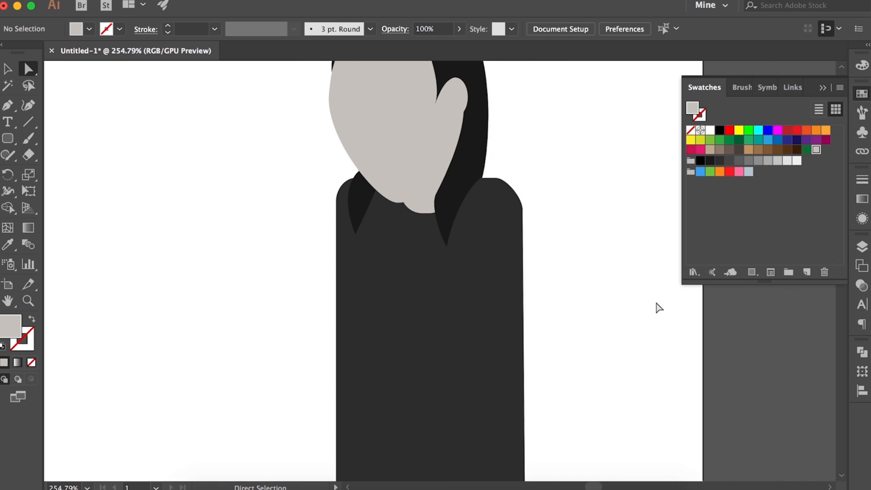
Set the neck's fill to a darker grey than the face
scroll(453, 222, up, 2)
scroll(454, 222, left, 2)
click(453, 222)
double_click(692, 110)
click(401, 92)
click(620, 230)
scroll(620, 229, down, 3)
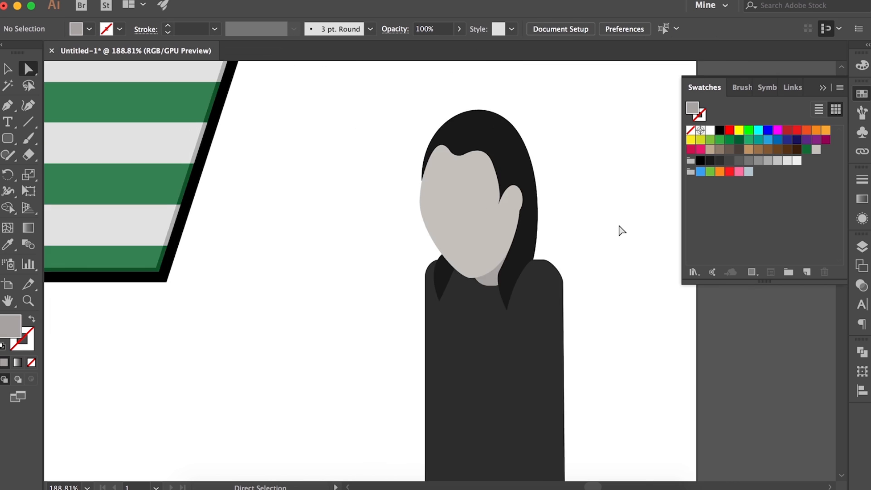
Draw a tall narrow ellipse as an arm along the torso's right side, filled with the torso's dark grey
scroll(590, 259, down, 4)
drag(7, 138, 59, 174)
click(57, 172)
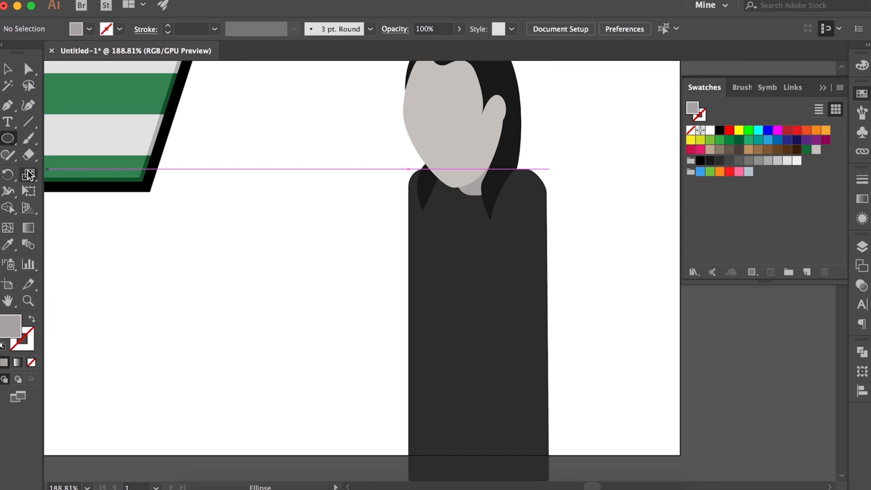
drag(517, 365, 510, 354)
click(720, 161)
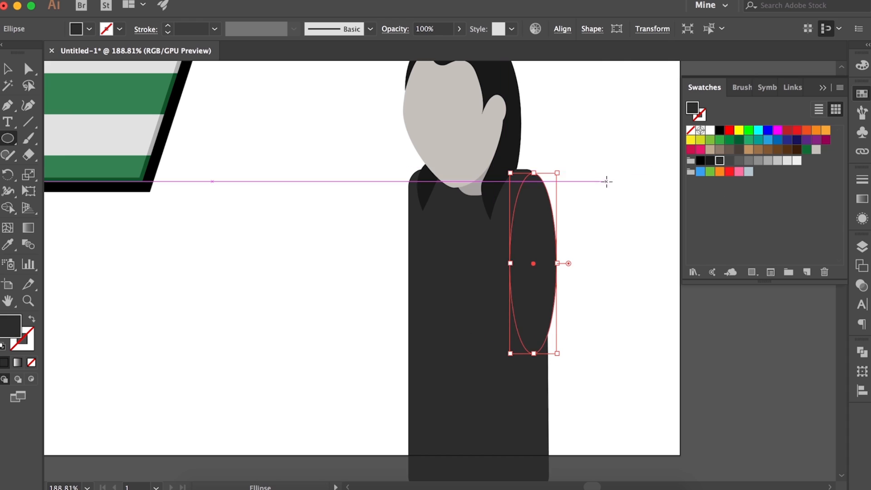
Duplicate the arm ellipse, shorten and tilt the copy, and place it against the torso's left side
key(v)
drag(528, 265, 295, 260)
key(super+shift+a)
drag(320, 171, 318, 199)
drag(322, 195, 377, 254)
drag(308, 277, 413, 334)
Adjust the left arm's pieces and shift the tilted forearm ellipse lower across the torso
drag(478, 259, 490, 346)
drag(413, 313, 396, 302)
click(421, 279)
key(a)
drag(397, 261, 383, 259)
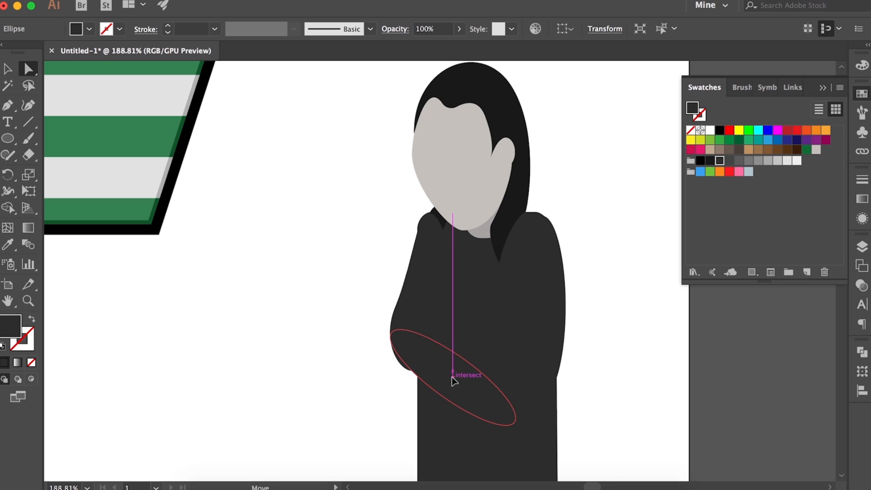
drag(453, 380, 439, 404)
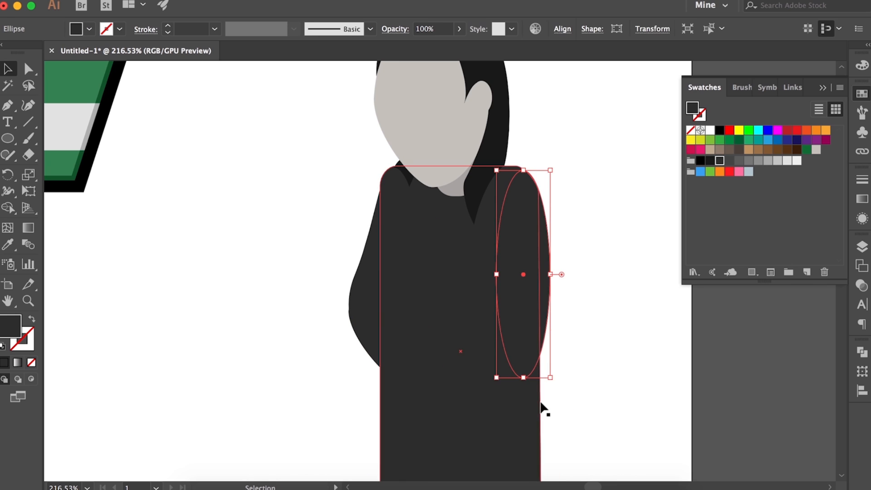
Pull the forearm ellipse clear of the torso, tilt it upward to the right, and place it across the waist
drag(546, 408, 277, 341)
drag(213, 259, 169, 337)
drag(273, 344, 418, 359)
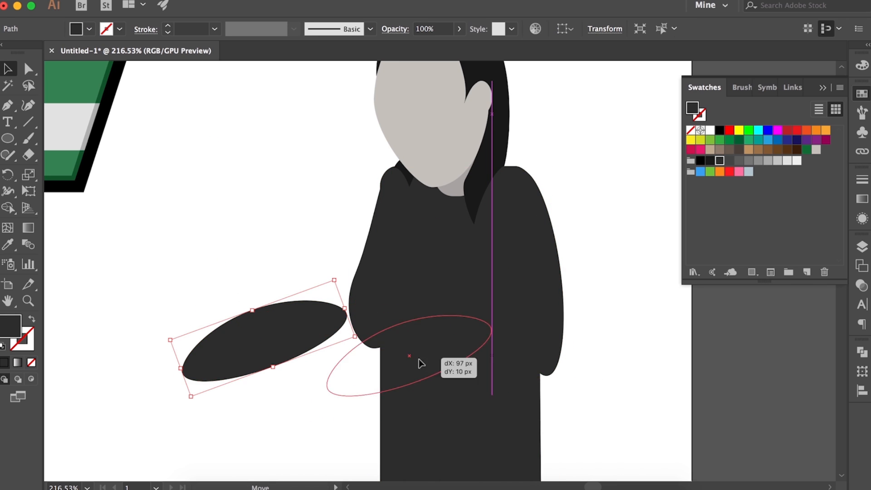
Undo the last forearm changes and fit a forearm ellipse, tilted up to the right, across the waist at the right arm's lower end
key(super+z)
key(super+z)
key(super+z)
drag(459, 325, 196, 333)
drag(136, 249, 96, 339)
drag(203, 337, 486, 387)
drag(487, 356, 486, 356)
scroll(447, 361, up, 3)
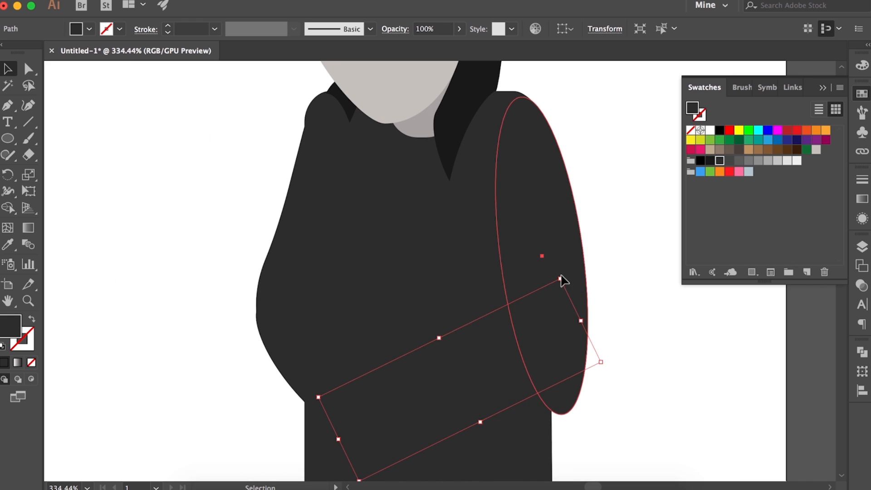
drag(560, 279, 597, 344)
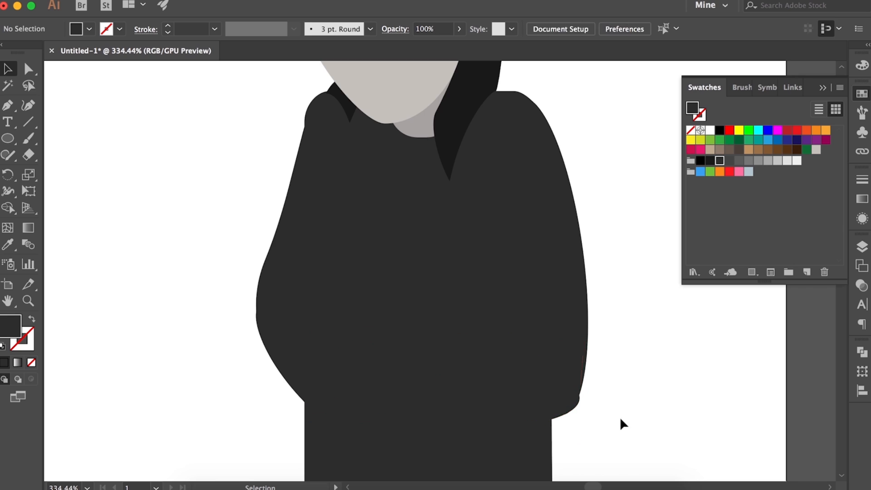
Reshape the right forearm ellipse's anchor at the elbow so the outline curves smoothly from the arm into the torso
key(a)
click(563, 414)
drag(587, 411, 595, 411)
click(605, 413)
scroll(605, 412, down, 3)
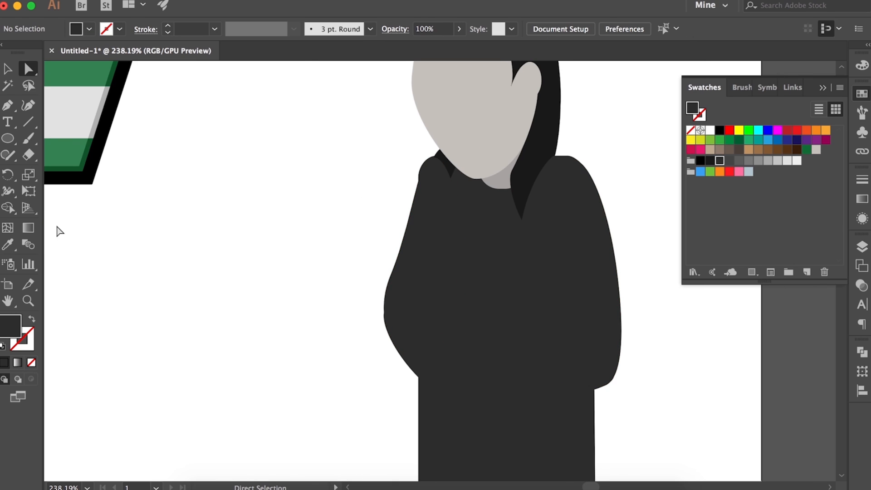
Draw an unfilled black sleeve line down the right inner arm, across to the torso's centre, downward, and curving up toward the elbow
click(38, 123)
key(p)
click(700, 161)
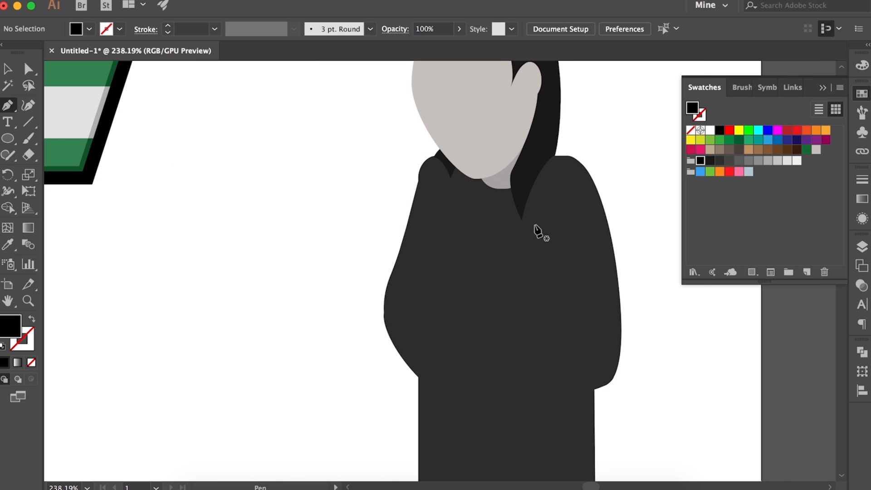
mouse_move(536, 229)
mouse_down()
mouse_move(553, 244)
mouse_move(548, 232)
mouse_up()
drag(555, 310, 544, 285)
scroll(552, 317, up, 3)
click(412, 314)
key(shift+x)
scroll(410, 363, down, 4)
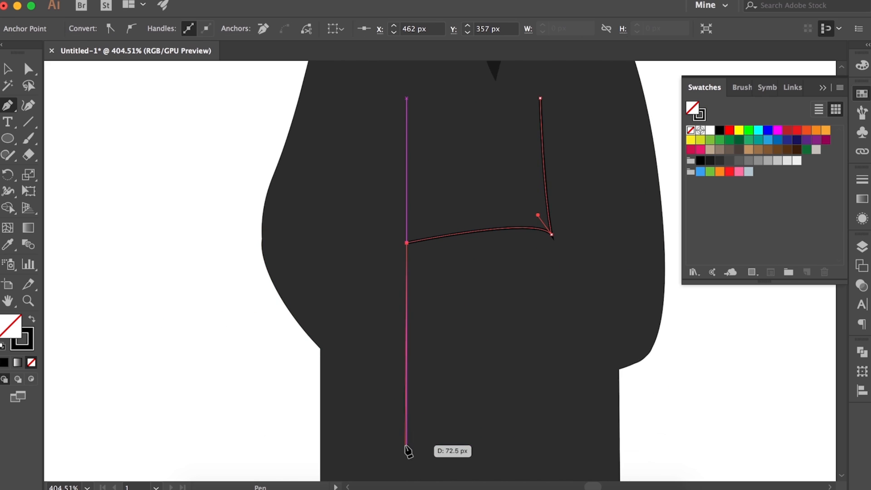
click(405, 450)
scroll(453, 408, down, 2)
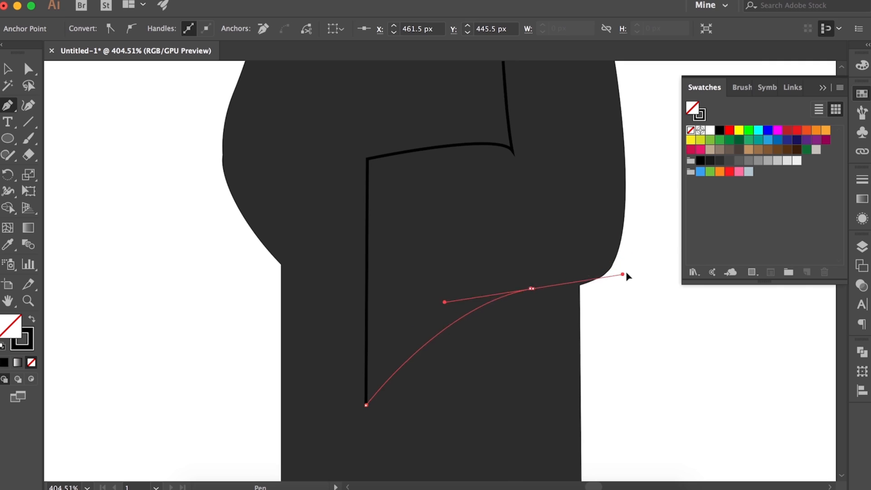
drag(626, 272, 640, 275)
Give the sleeve line round caps and round corner joins
scroll(480, 313, up, 5)
key(v)
click(862, 180)
click(754, 213)
click(754, 231)
click(652, 274)
scroll(652, 275, down, 3)
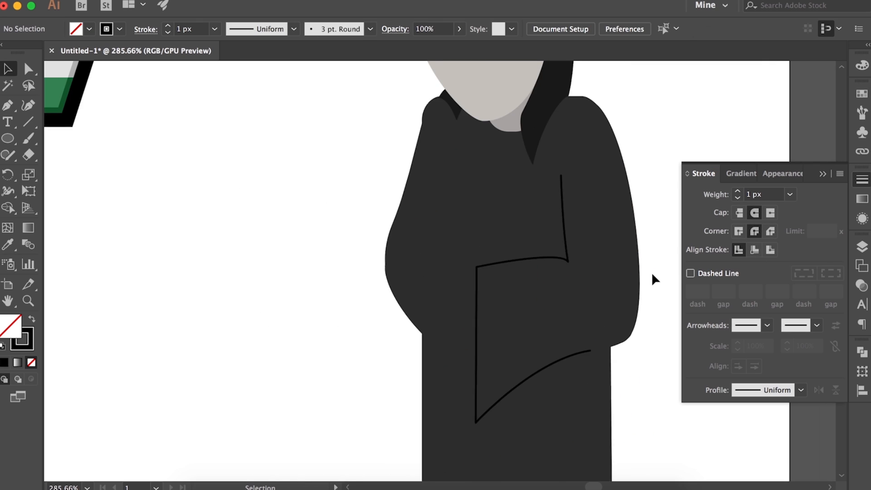
click(568, 257)
click(652, 290)
scroll(590, 281, up, 1)
Duplicate the sleeve line, reflect the copy, and place it on the torso's left half against the original's centre edge
click(566, 252)
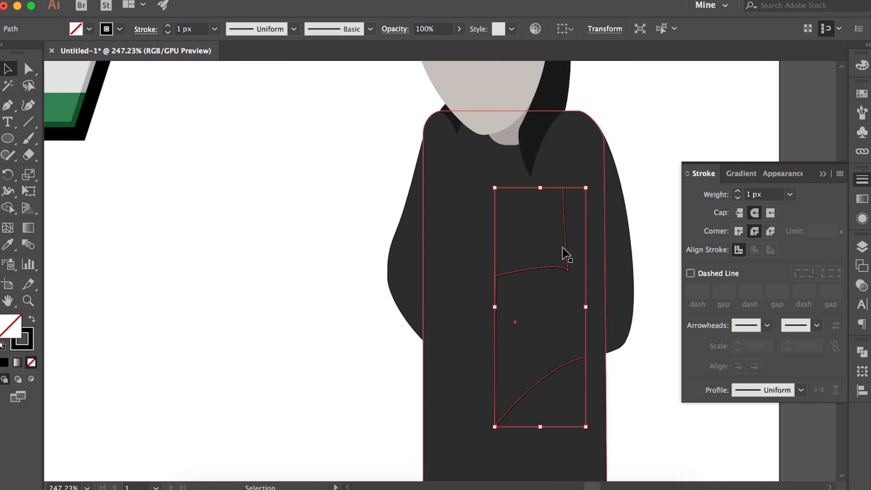
drag(564, 233, 249, 246)
right_click(250, 253)
mouse_move(313, 415)
click(404, 410)
key(Return)
drag(268, 288, 494, 278)
scroll(495, 278, up, 5)
scroll(498, 283, down, 5)
scroll(502, 291, down, 4)
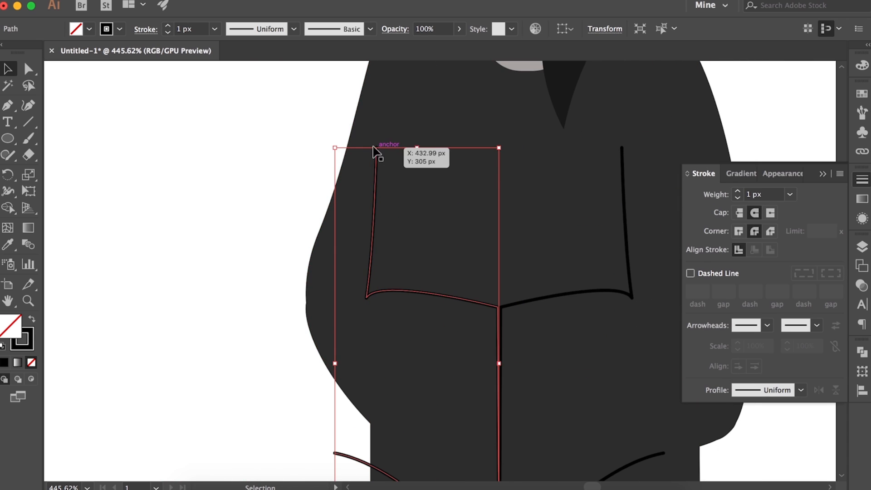
Reshape the mirrored sleeve line's upper, inner elbow and lower end points to follow the left arm and forearm
key(a)
drag(382, 160, 400, 138)
drag(363, 321, 382, 309)
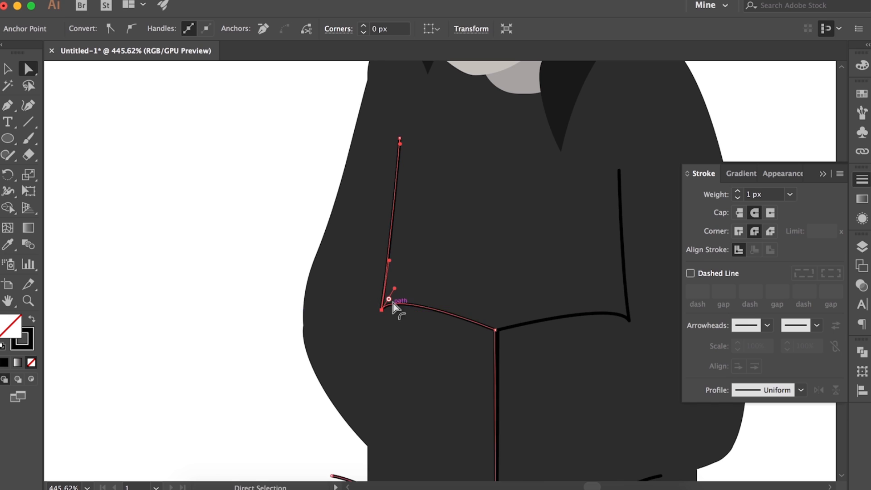
drag(376, 245, 374, 244)
scroll(365, 272, down, 5)
drag(326, 343, 379, 319)
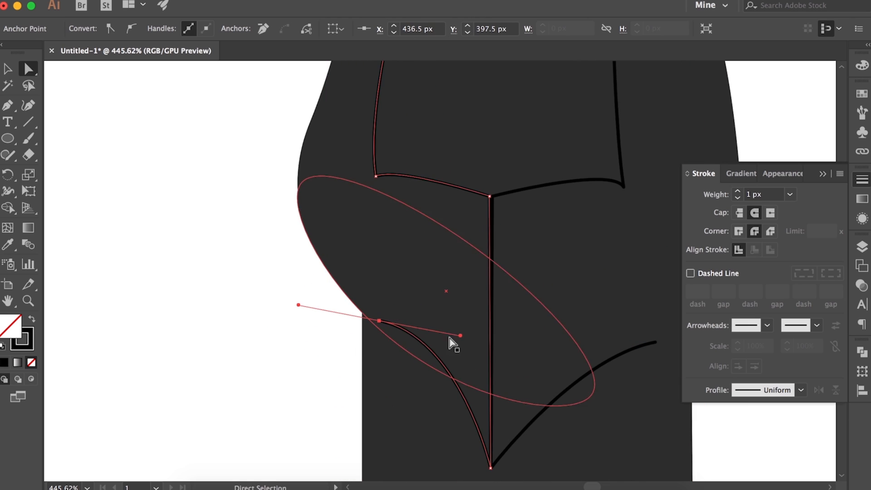
drag(459, 335, 458, 361)
Round the corners of both sleeve lines where they meet along the torso's centre
click(491, 467)
drag(486, 454, 484, 428)
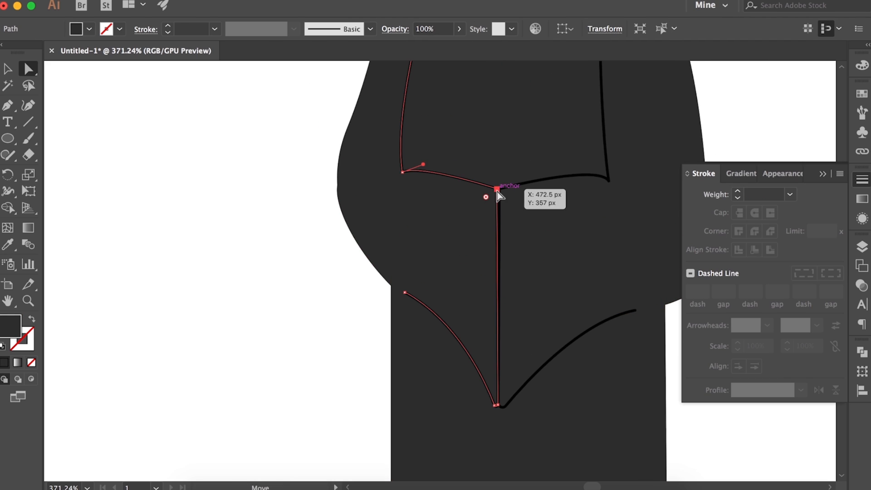
click(500, 189)
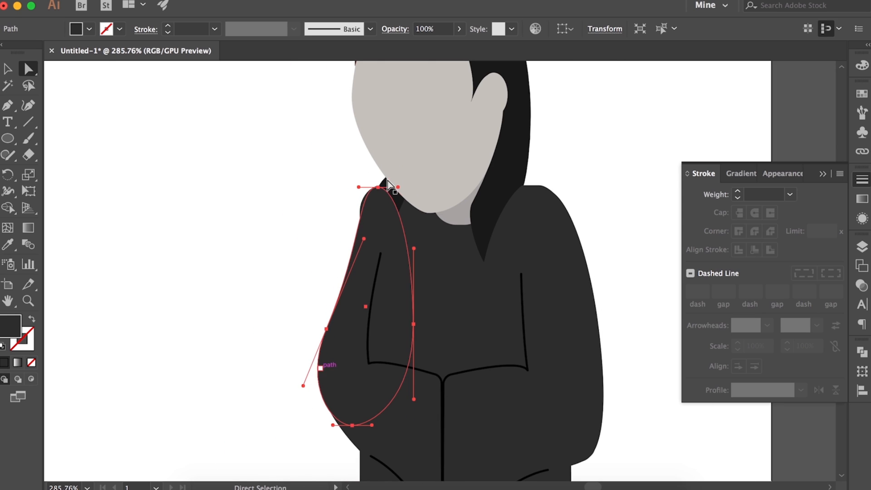
Refine the overlap at the left shoulder so the left hair lock lies in front of the arm
click(378, 187)
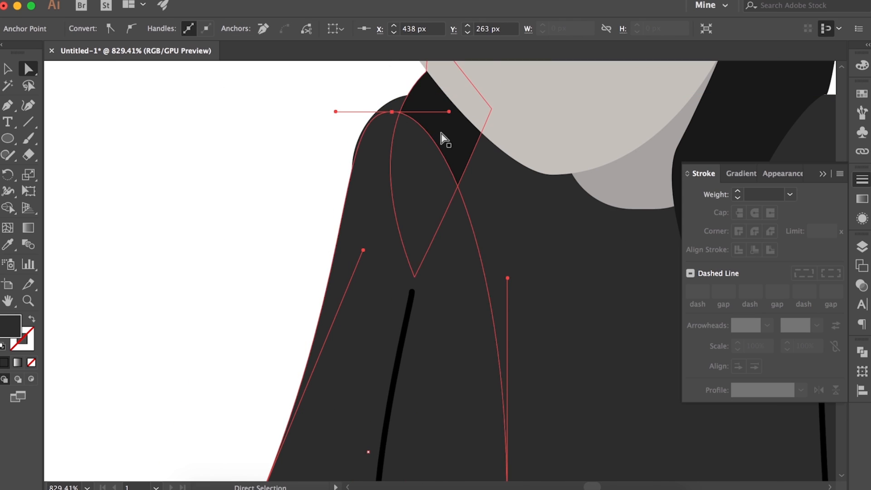
click(447, 130)
click(245, 304)
scroll(243, 307, down, 10)
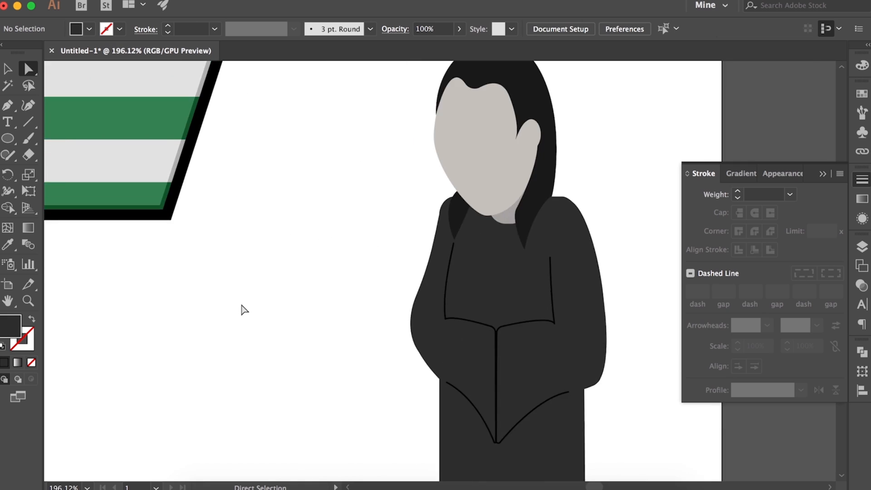
Draw a very light grey ellipse as the eye white beside the head and place a smaller dark grey ellipse over it as the iris
scroll(368, 287, up, 6)
click(859, 180)
click(862, 94)
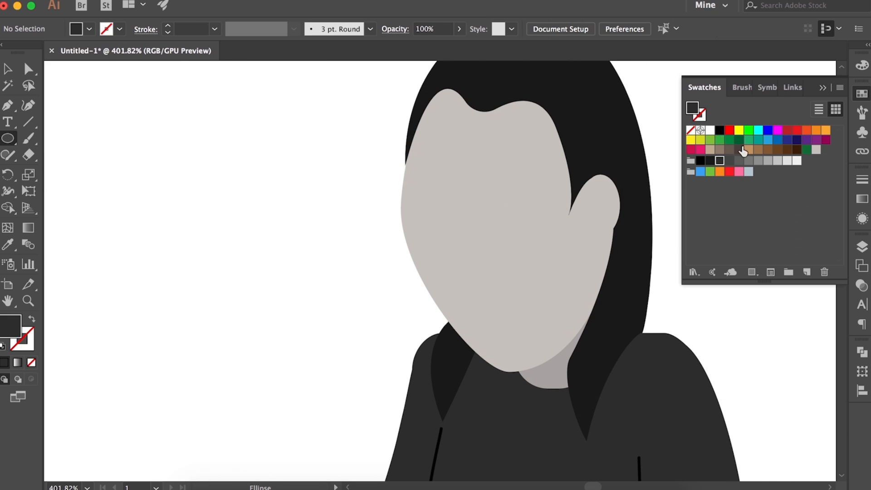
mouse_move(180, 219)
mouse_down()
mouse_move(241, 248)
mouse_move(236, 257)
mouse_move(94, 243)
mouse_move(178, 223)
mouse_up()
click(797, 160)
key(super+z)
alt+drag(282, 211, 292, 310)
click(729, 161)
drag(277, 319, 313, 235)
scroll(297, 247, up, 3)
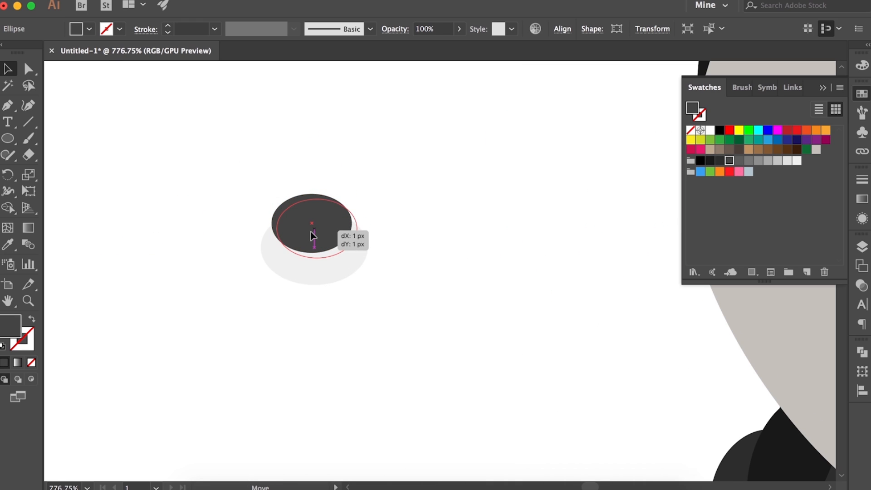
Lock the eye white and add a smaller black ellipse as the pupil on the iris
click(365, 282)
drag(319, 274, 478, 258)
click(278, 261)
key(super+2)
click(316, 240)
drag(524, 215, 325, 228)
click(701, 161)
drag(341, 242, 355, 265)
Make an unfilled, light-grey-stroked copy of the eye white ellipse and fit it over the eye as an outline
mouse_move(371, 278)
mouse_down()
mouse_move(318, 224)
mouse_move(321, 234)
mouse_move(476, 288)
mouse_up()
click(323, 231)
click(384, 279)
click(31, 319)
drag(437, 267, 311, 246)
scroll(312, 245, up, 5)
drag(312, 324, 312, 314)
drag(311, 316, 321, 315)
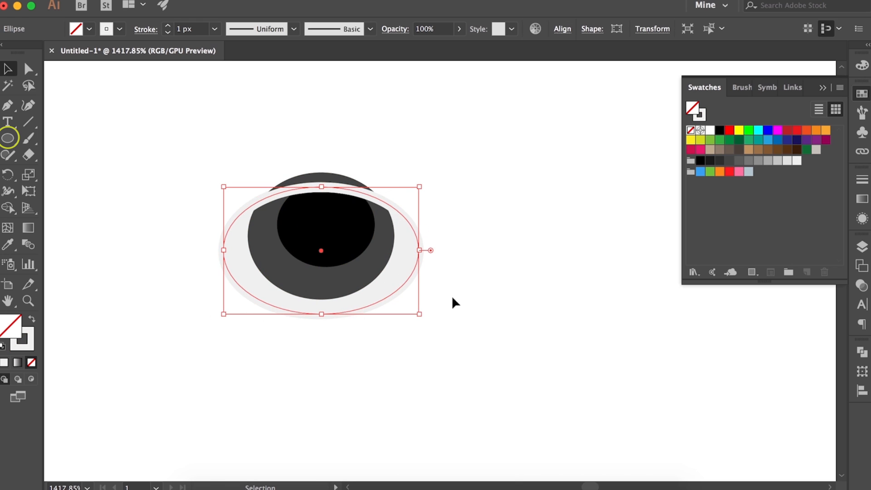
Clip the pupil, iris and eye white with the outline ellipse using a clipping mask
click(356, 245)
shift+click(356, 280)
shift+click(272, 292)
shift+click(262, 301)
key(super+7)
click(495, 397)
scroll(451, 348, down, 7)
click(405, 322)
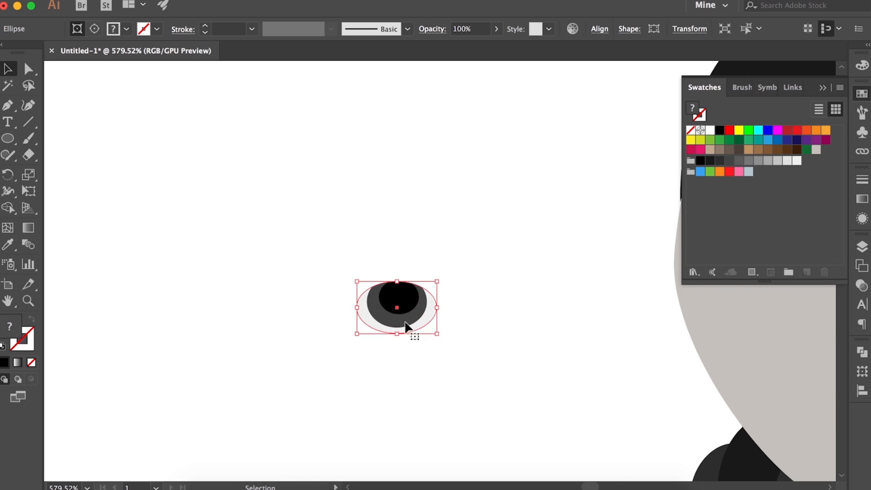
Try placing the clipped eye on the face and adjusting its parts in isolation, and undo the changes
scroll(494, 394, down, 4)
drag(422, 334, 713, 316)
drag(713, 316, 436, 305)
key(super+z)
double_click(438, 310)
click(442, 307)
click(427, 318)
key(super+z)
key(super+z)
key(super+z)
key(super+z)
key(super+z)
key(super+z)
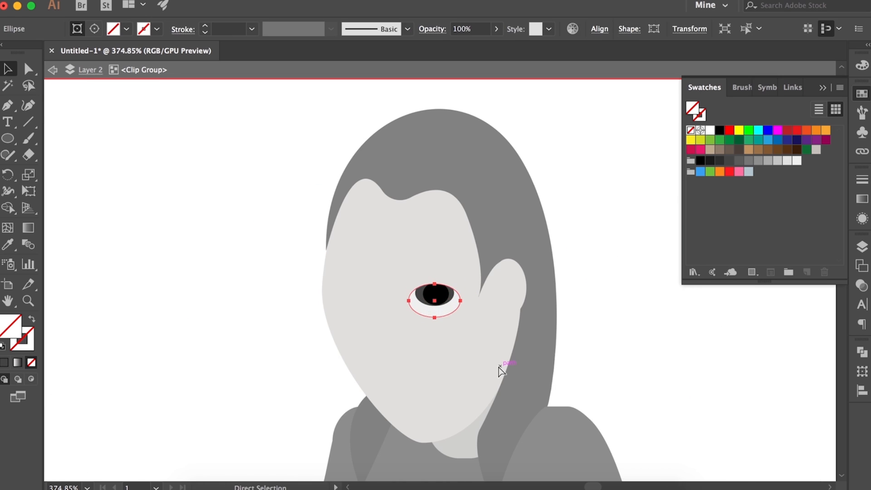
Turn the eye's outline ellipse into a lower half-ellipse and adjust the pupil's position beneath it
click(130, 346)
mouse_move(144, 306)
mouse_down()
mouse_move(147, 347)
mouse_move(116, 357)
mouse_move(137, 304)
mouse_up()
drag(138, 307, 301, 334)
click(303, 324)
key(Left)
key(Down)
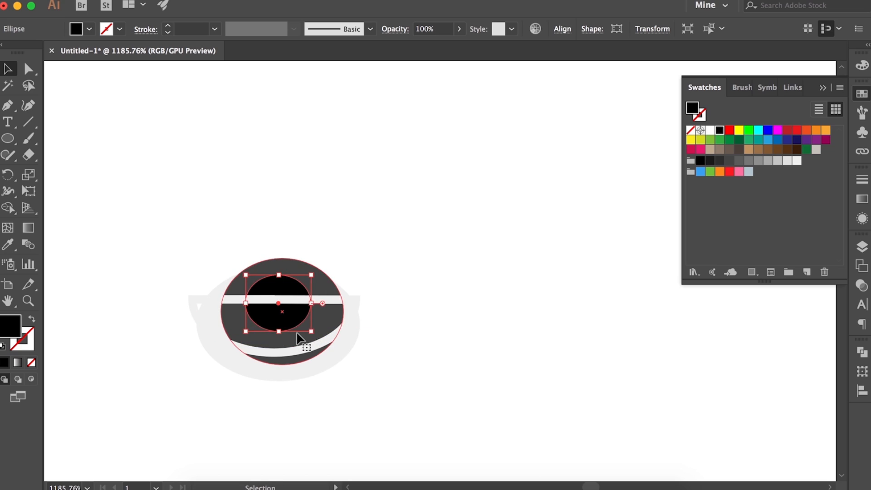
Shrink the dark grey iris and nudge it around the black pupil
click(297, 333)
drag(343, 365, 311, 336)
key(Right)
key(Right)
key(Right)
key(Right)
key(Right)
key(Right)
key(Right)
key(Right)
key(Left)
key(Left)
key(Left)
key(Left)
key(Left)
key(Left)
key(Left)
key(Down)
key(Right)
key(Left)
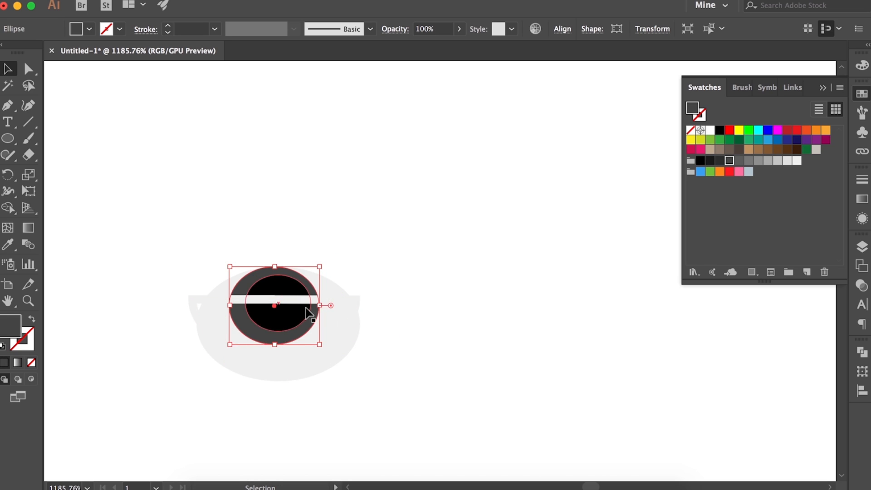
Cut the half-ellipse outline away and resize the iris to form an even ring around the pupil
scroll(306, 308, up, 5)
drag(237, 304, 202, 303)
scroll(303, 309, up, 4)
click(269, 278)
key(super+x)
click(347, 291)
scroll(348, 356, up, 3)
scroll(347, 355, down, 6)
drag(372, 329, 357, 330)
drag(275, 406, 275, 398)
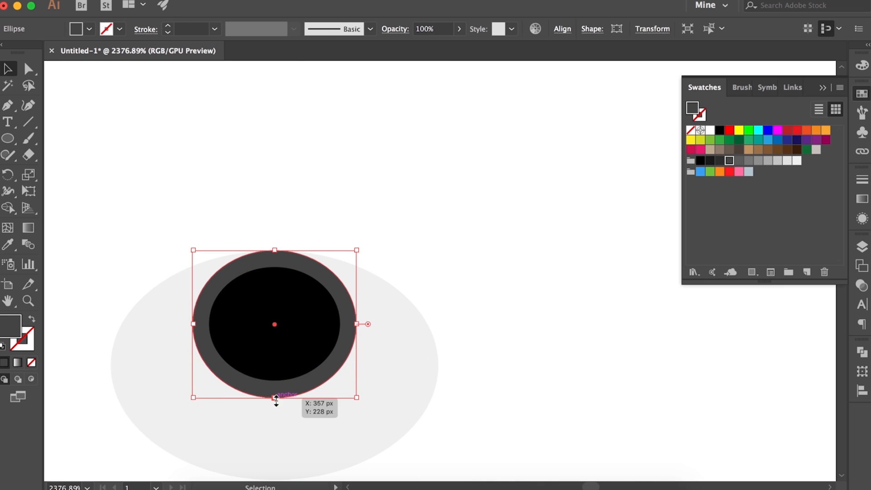
Bring the half-ellipse outline back and align it over the eye's parts
click(387, 386)
scroll(391, 383, down, 8)
drag(628, 388, 534, 387)
drag(388, 364, 388, 363)
scroll(388, 363, up, 5)
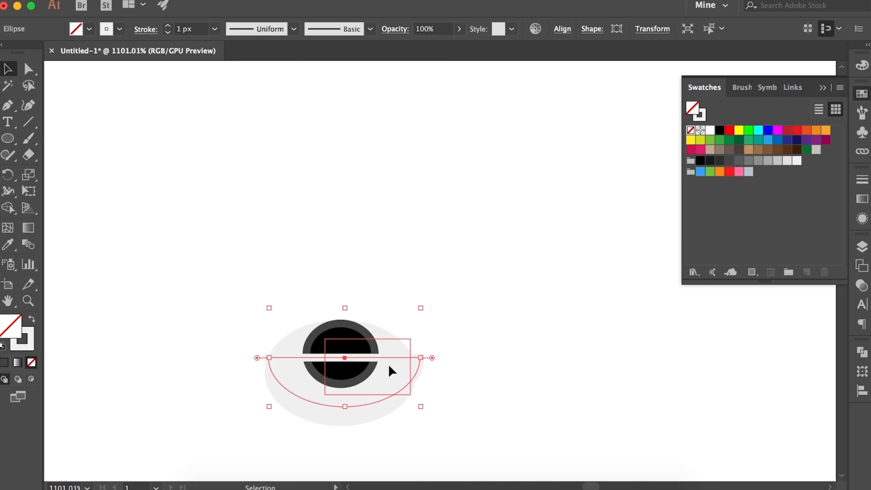
Select the pupil, iris, eye white and half-ellipse outline and combine them into a clipping mask
click(284, 329)
shift+click(235, 348)
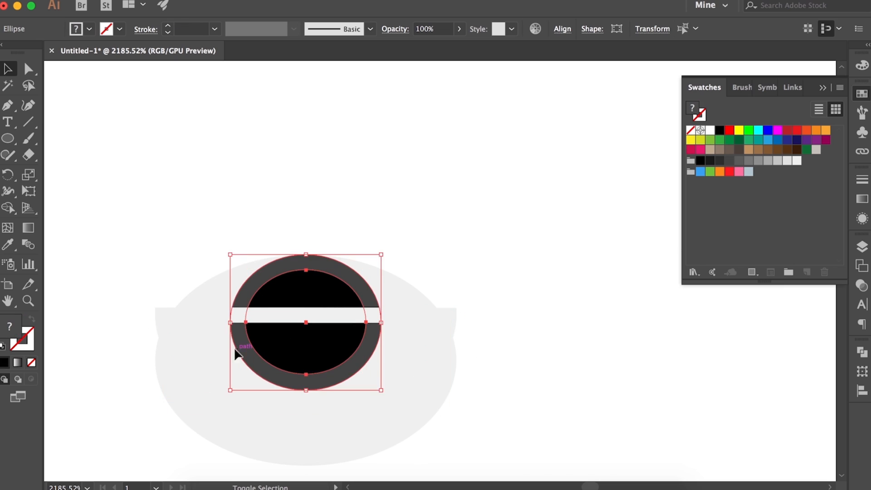
shift+click(210, 344)
shift+click(186, 314)
key(super+7)
scroll(186, 314, down, 8)
Move the half-closed eye onto the face and place a slightly smaller copy level with it on the face's left side
drag(207, 324, 367, 312)
scroll(482, 309, up, 3)
scroll(481, 309, right, 4)
click(170, 380)
scroll(169, 380, down, 3)
scroll(170, 380, up, 2)
click(364, 191)
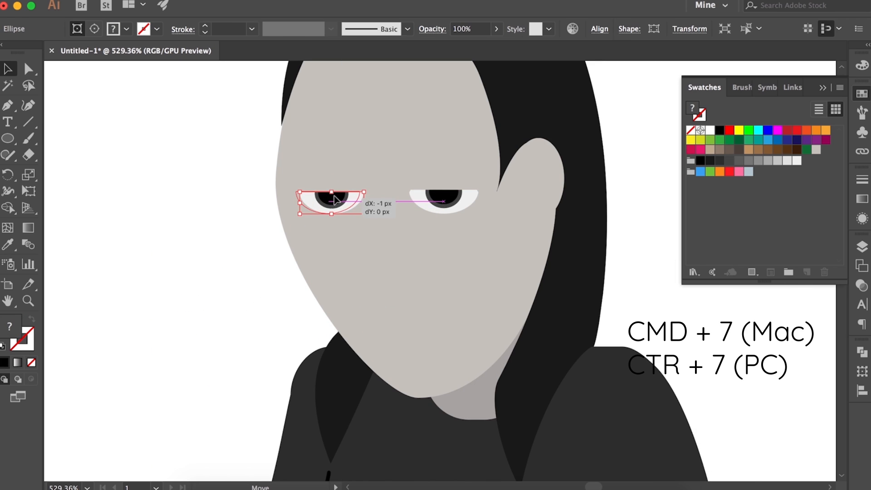
drag(334, 195, 330, 191)
click(233, 257)
scroll(234, 256, down, 2)
scroll(333, 232, up, 5)
scroll(333, 231, down, 3)
click(291, 193)
shift+click(409, 191)
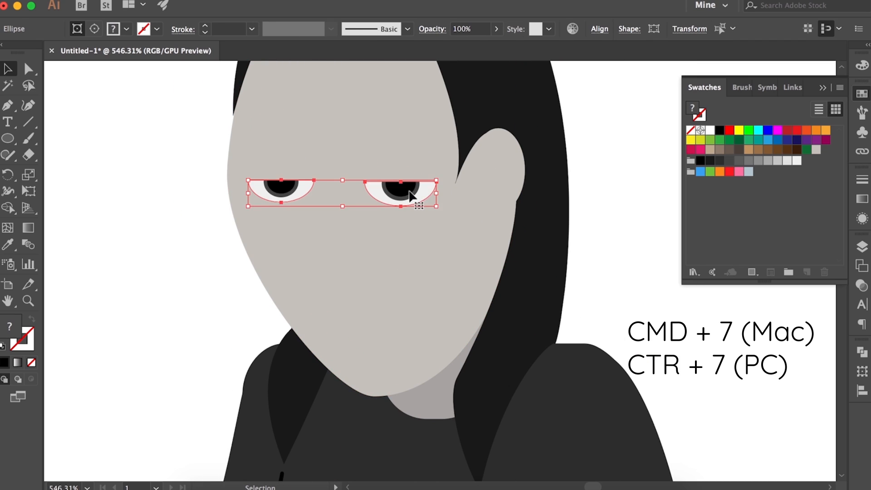
click(209, 223)
scroll(209, 224, down, 3)
scroll(245, 222, up, 3)
Draw a small black circle beside the head, convert its left anchor to a corner and pull it out into a long tapered point
key(l)
drag(532, 223, 553, 244)
scroll(568, 207, up, 5)
key(a)
click(505, 255)
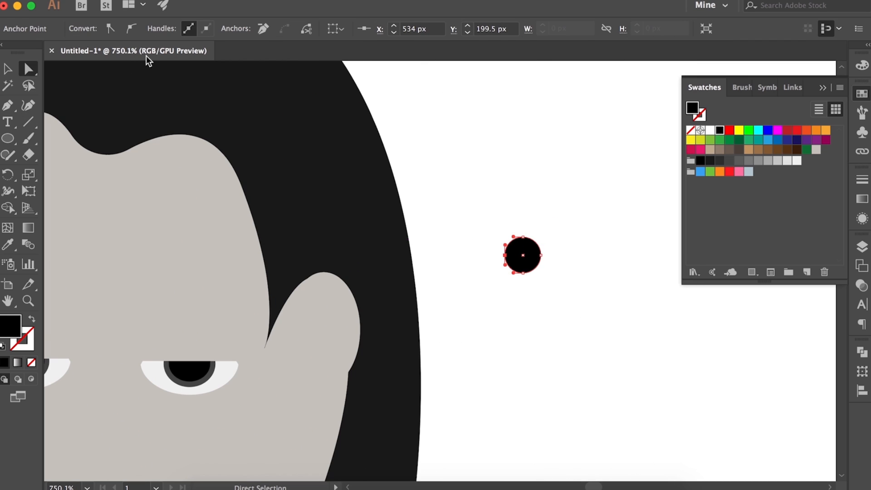
click(111, 29)
drag(505, 255, 423, 247)
drag(490, 255, 489, 256)
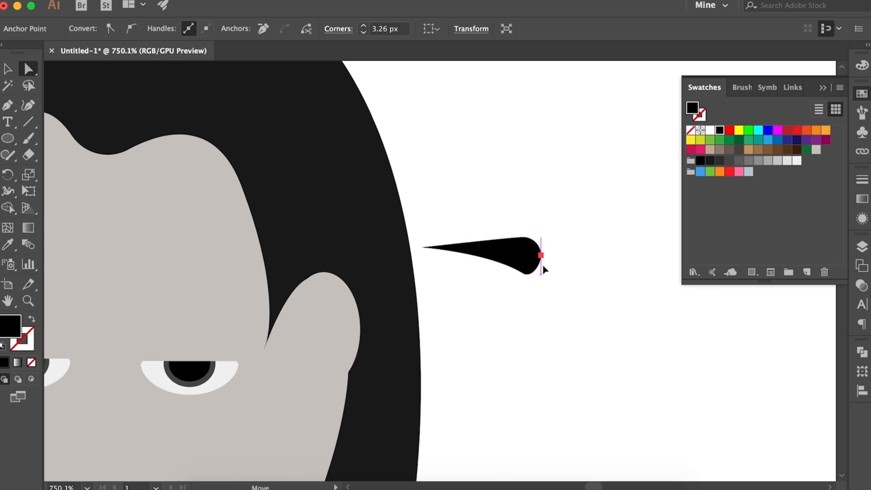
Reshape the black shape's rounded end by moving its anchors and curve handles to form an arched eyebrow
drag(542, 266, 547, 276)
drag(523, 238, 531, 249)
drag(522, 248, 367, 275)
scroll(488, 259, down, 4)
Reflect the eyebrow and arrange the mirrored pair above the two eyes with the thick ends facing inward
key(v)
right_click(567, 297)
mouse_move(626, 412)
click(720, 412)
key(Return)
click(271, 290)
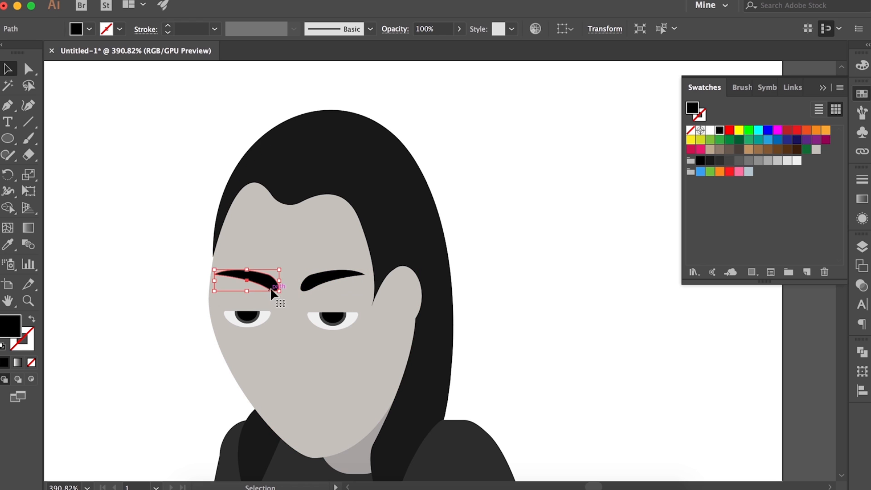
drag(271, 297, 271, 298)
click(306, 287)
click(497, 333)
scroll(496, 333, up, 4)
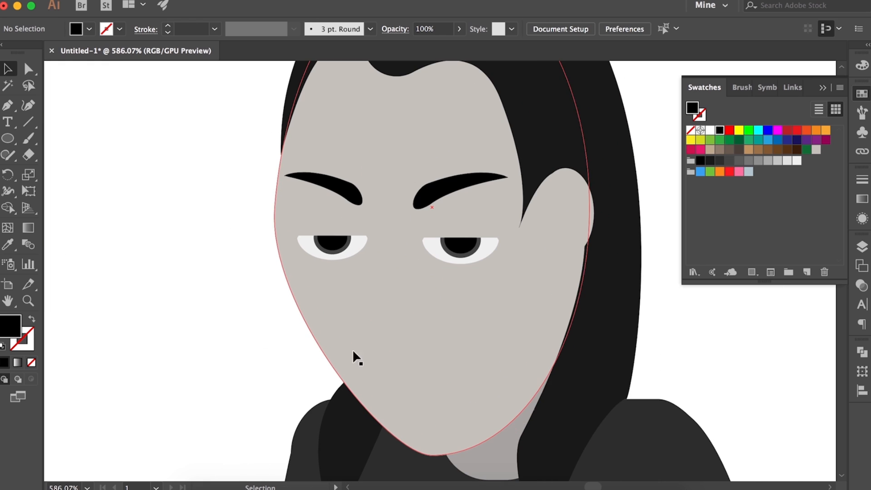
Draw a downturned mouth low on the face with the Arc tool, give it a black stroke and adjust its placement
click(29, 121)
drag(28, 122, 87, 140)
mouse_move(367, 379)
mouse_down()
mouse_move(462, 380)
mouse_move(457, 362)
mouse_move(473, 350)
mouse_move(483, 364)
mouse_up()
key(x)
click(720, 131)
key(v)
mouse_move(438, 357)
mouse_down()
mouse_move(439, 368)
mouse_move(466, 380)
mouse_up()
drag(410, 366, 422, 360)
click(709, 338)
scroll(420, 259, down, 4)
scroll(415, 311, up, 2)
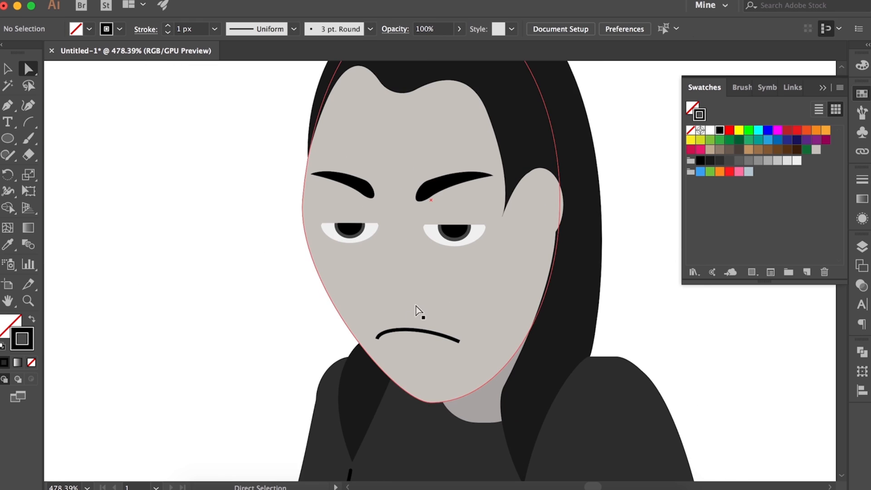
Recolour the mouth's stroke to a muted greyish pink, starting from the skin colour swatch
click(413, 330)
click(862, 179)
click(862, 93)
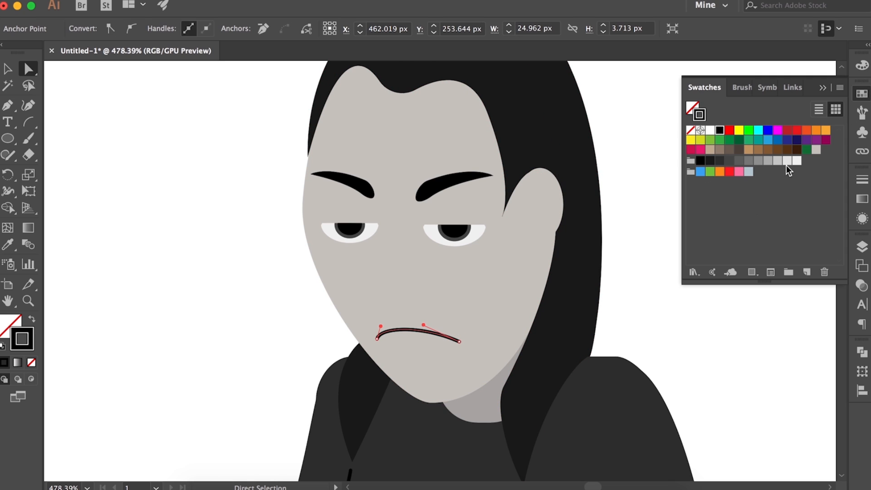
click(816, 149)
double_click(698, 119)
drag(272, 133, 285, 78)
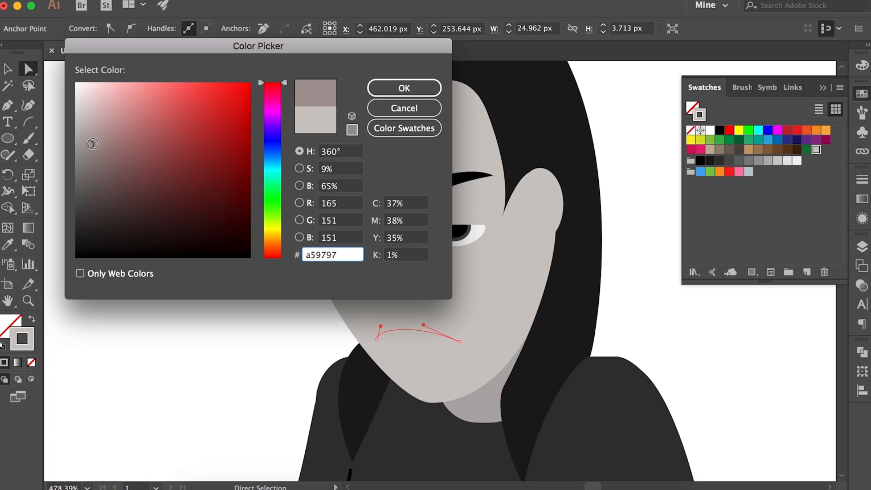
drag(93, 143, 98, 137)
click(404, 88)
scroll(569, 210, down, 4)
click(682, 344)
Draw an ellipse about as wide as the left eye beside the face and reduce it to its lower half
scroll(519, 257, up, 6)
click(471, 182)
click(497, 179)
key(v)
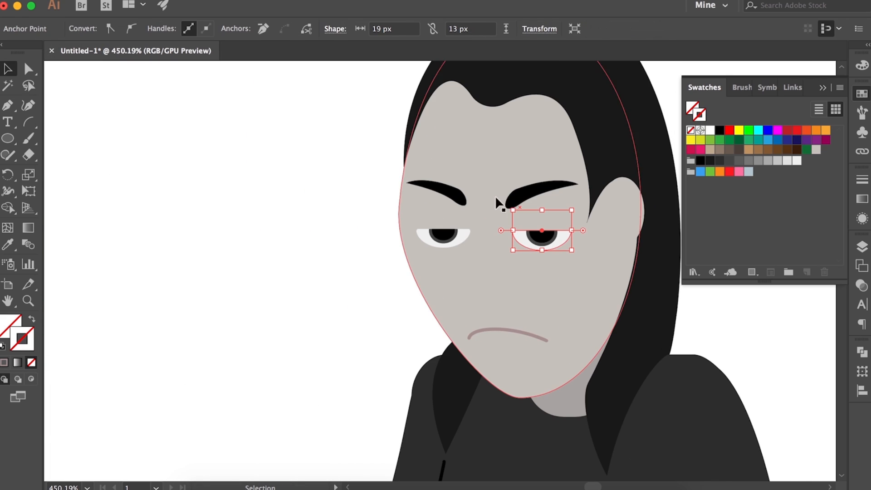
click(8, 139)
mouse_move(186, 212)
mouse_down()
mouse_move(229, 249)
mouse_move(239, 246)
mouse_up()
mouse_move(250, 228)
mouse_down()
mouse_move(195, 249)
mouse_move(181, 229)
mouse_up()
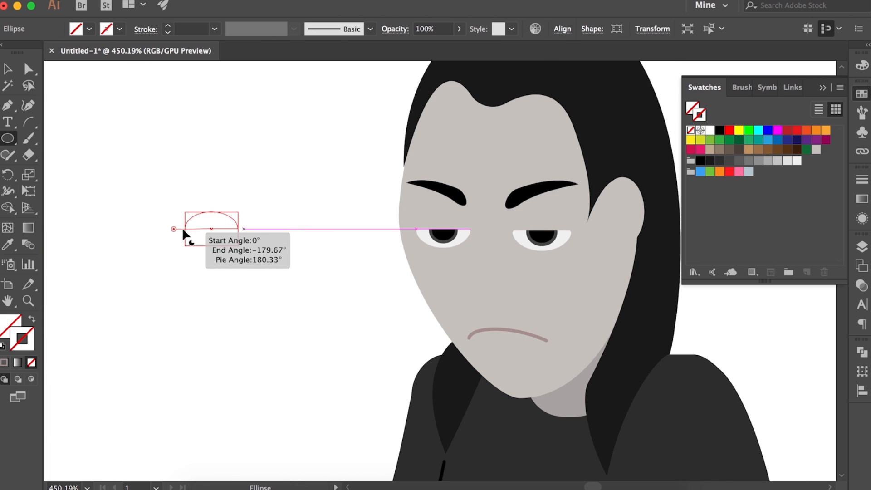
mouse_move(244, 205)
mouse_down()
mouse_move(181, 252)
mouse_move(266, 281)
mouse_up()
Fill the half-ellipse with a darker grey shade based on the skin colour swatch, with no stroke
click(816, 150)
click(9, 324)
click(31, 318)
key(v)
double_click(692, 111)
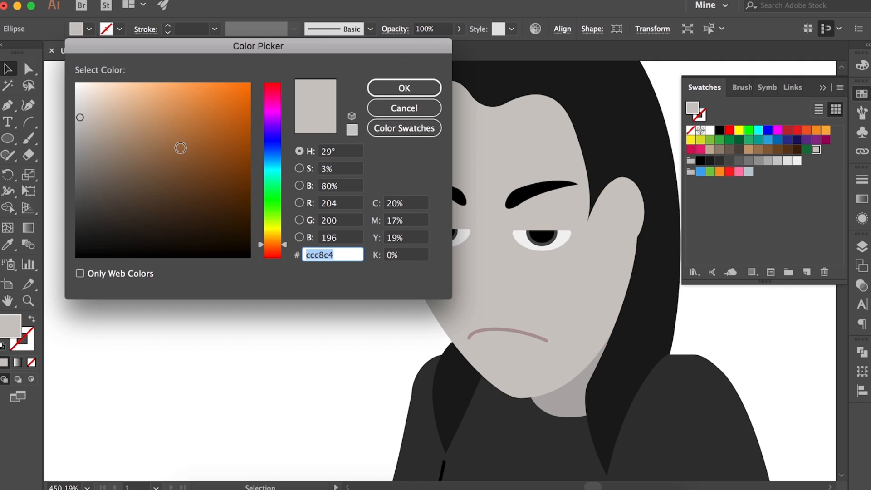
drag(80, 115, 82, 136)
key(Return)
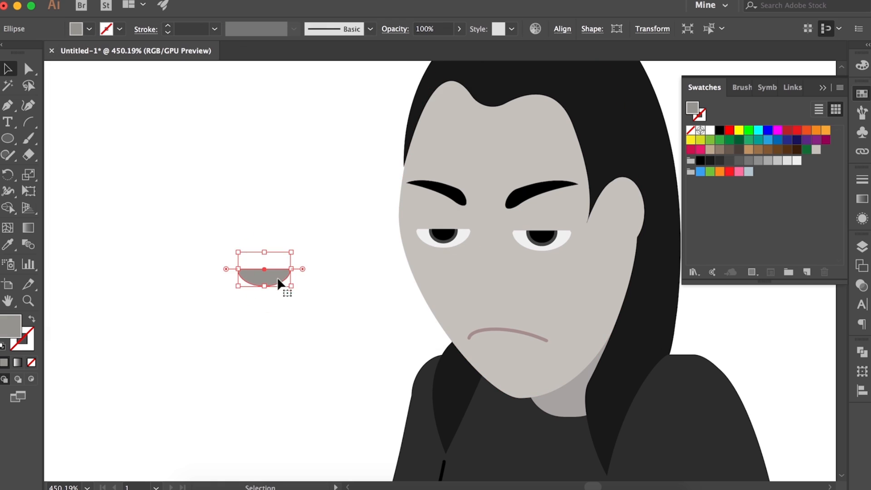
Move the grey half-ellipse below the left eye and stack it behind the eye but in front of the face
drag(456, 241, 457, 241)
scroll(457, 242, up, 8)
key(Down)
key(Down)
key(Down)
key(super+bracketleft)
key(super+bracketleft)
key(super+bracketleft)
key(super+bracketleft)
key(super+bracketright)
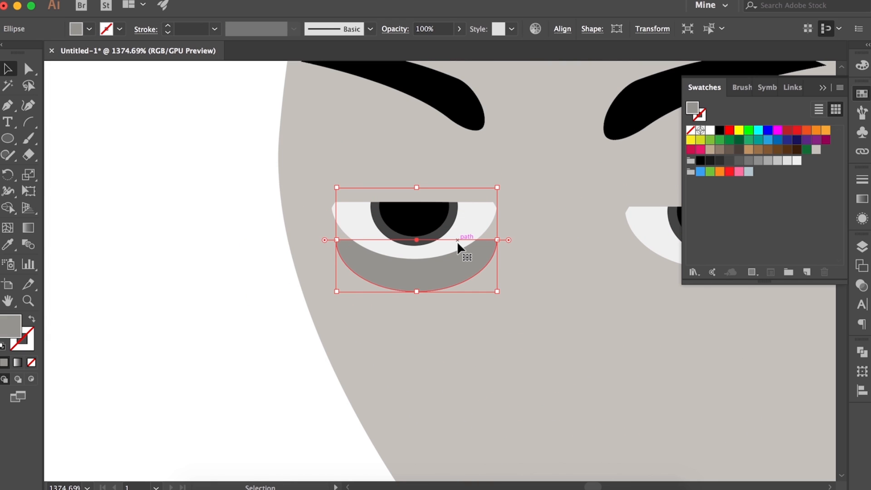
Adjust the grey half-ellipse's anchors so its upper corners tuck behind the left eye as an eye bag
key(a)
scroll(456, 242, up, 3)
drag(233, 246, 233, 226)
mouse_move(468, 247)
mouse_down()
mouse_move(461, 225)
mouse_move(470, 255)
mouse_up()
key(super+z)
drag(468, 247, 456, 227)
drag(459, 244, 557, 250)
click(514, 252)
Place a copy of the eye bag under the right eye and widen it slightly to fit that eye
scroll(441, 216, down, 5)
click(424, 247)
key(v)
key(super+shift+a)
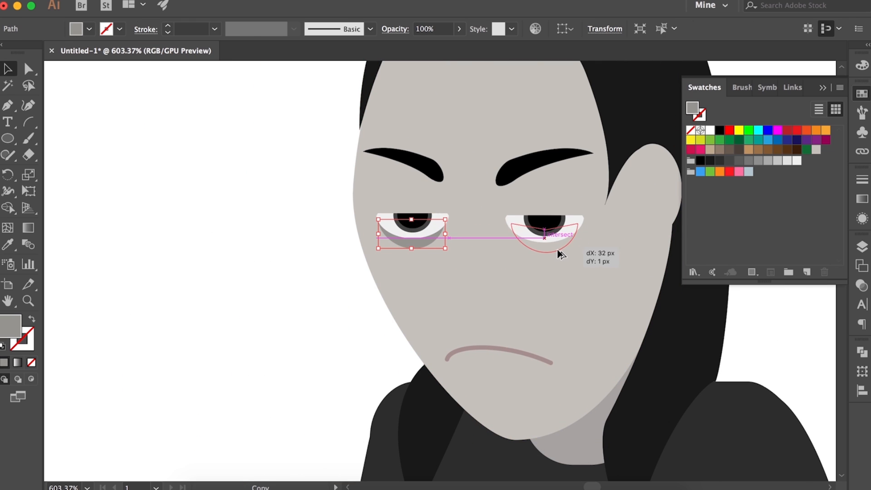
scroll(555, 247, up, 5)
drag(598, 230, 607, 230)
scroll(535, 245, up, 5)
drag(535, 252, 584, 251)
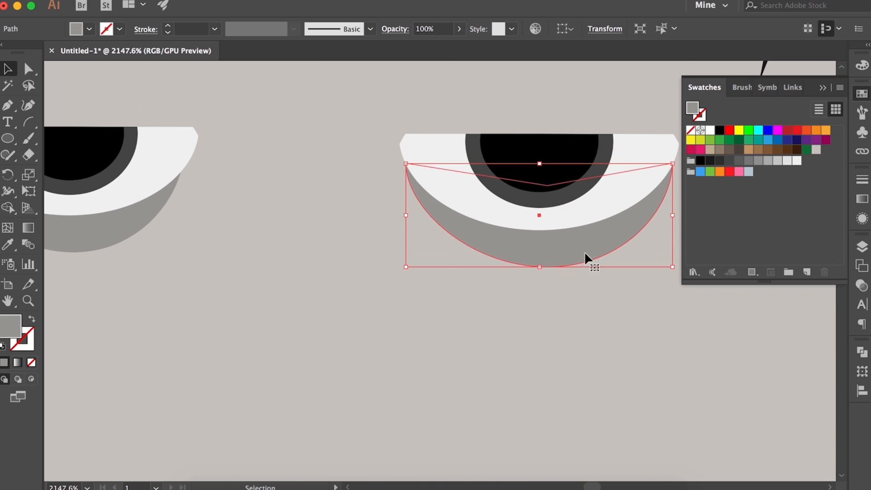
click(577, 284)
scroll(574, 292, down, 12)
scroll(574, 293, down, 3)
Select all parts of the figure and group them
click(658, 226)
click(824, 87)
scroll(679, 200, down, 2)
scroll(535, 245, down, 6)
drag(443, 152, 639, 463)
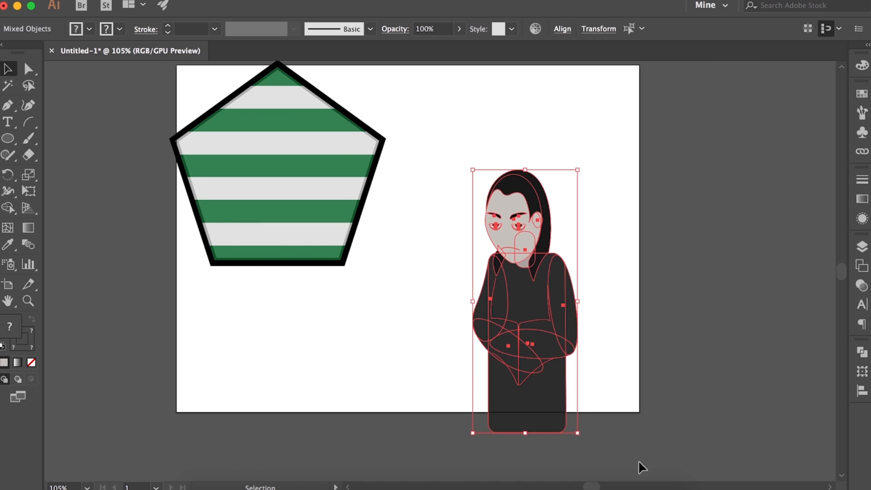
key(super+g)
click(729, 291)
Move the striped card to the middle of the artboard and place the figure, scaled down slightly, in front of it
click(862, 247)
click(704, 276)
drag(339, 159, 480, 214)
drag(539, 309, 438, 291)
scroll(439, 292, up, 5)
scroll(438, 292, down, 5)
drag(484, 128, 477, 147)
drag(427, 271, 432, 249)
Copy the card's black pentagon outline and nest the figure's Layer 2 inside the card layer
double_click(499, 321)
click(499, 321)
key(super+c)
double_click(569, 361)
drag(761, 262, 755, 275)
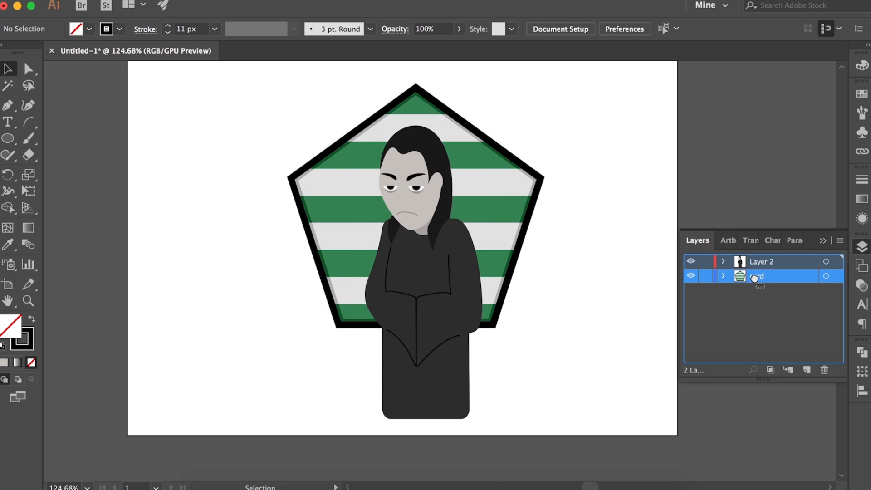
Paste the pentagon aligned over the card and use it as a clipping mask on the figure
key(super+v)
drag(524, 213, 500, 147)
key(super+a)
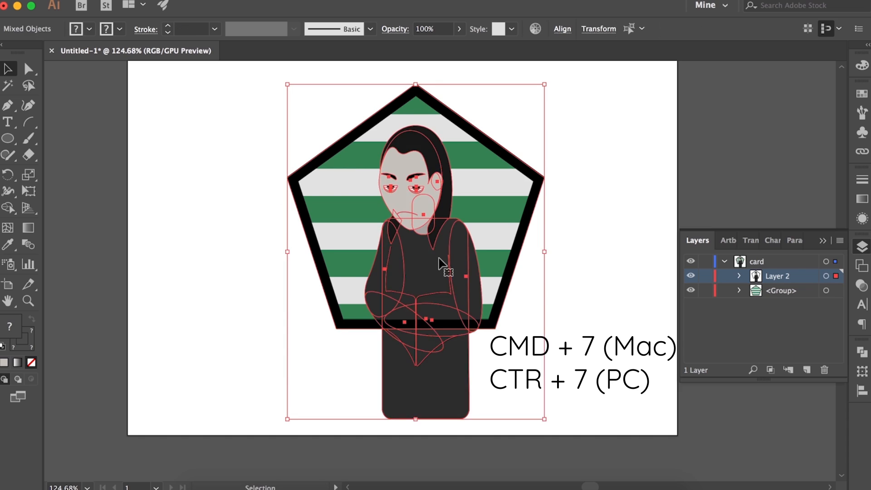
key(super+7)
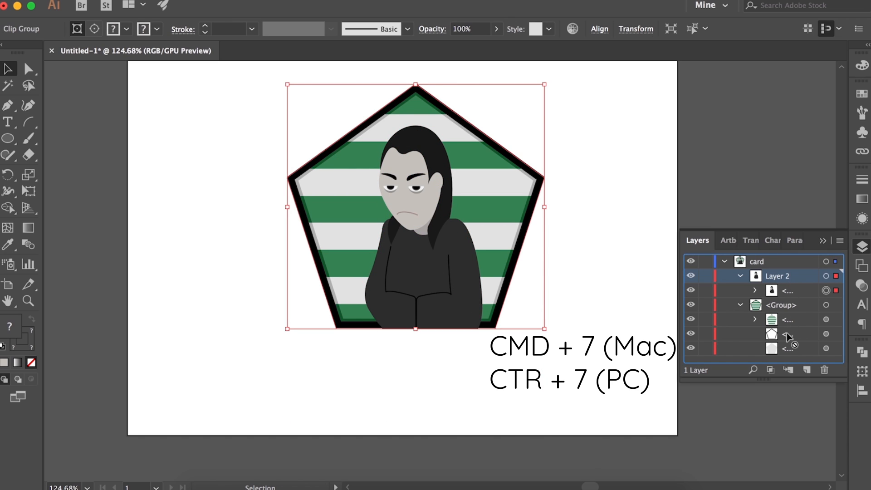
Restack the layers so the clipped figure sits inside the card's group, above the stripes
drag(780, 349, 783, 347)
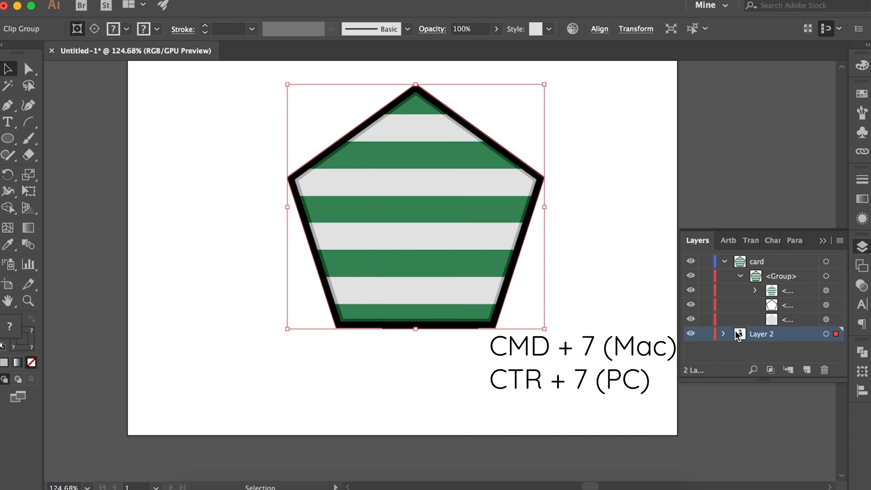
click(672, 309)
mouse_move(782, 277)
mouse_down()
mouse_move(791, 285)
mouse_move(775, 276)
mouse_up()
click(739, 277)
click(739, 276)
click(724, 333)
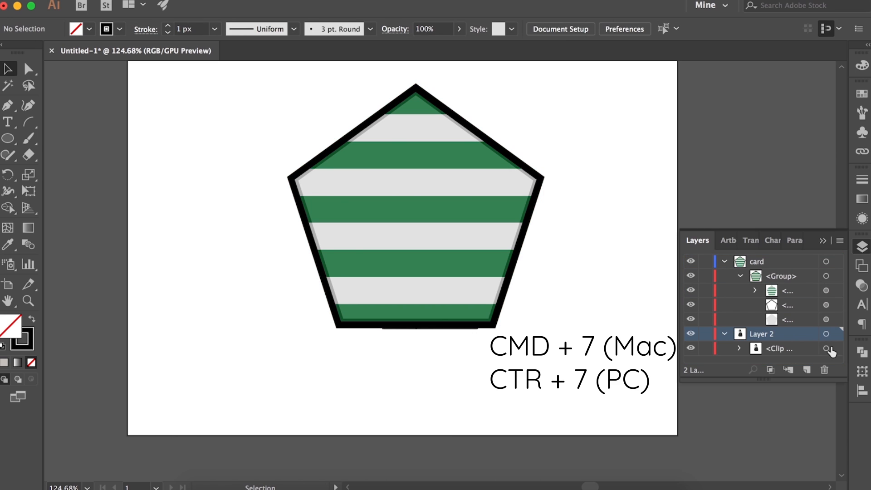
click(827, 348)
drag(793, 348, 797, 308)
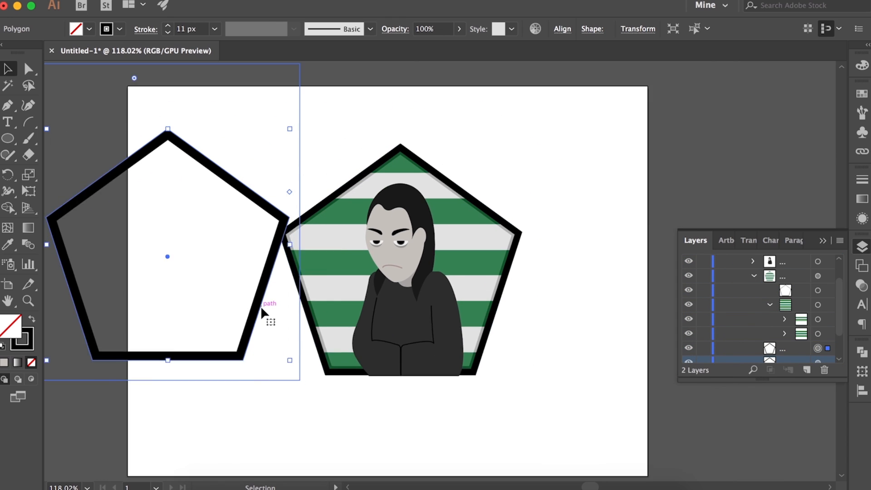
Reduce the spare pentagon outline's stroke weight to 6 px and align it over the card's border
scroll(762, 308, down, 2)
drag(787, 287, 800, 328)
scroll(798, 324, down, 4)
scroll(807, 318, up, 5)
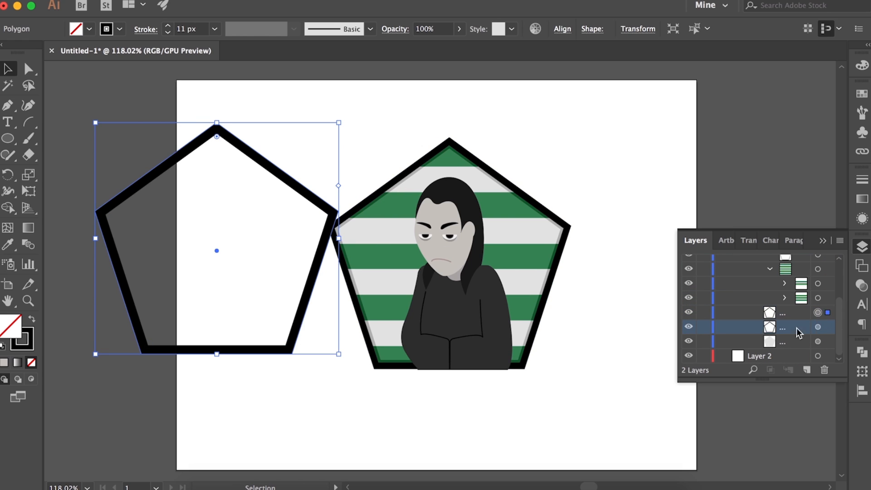
click(862, 179)
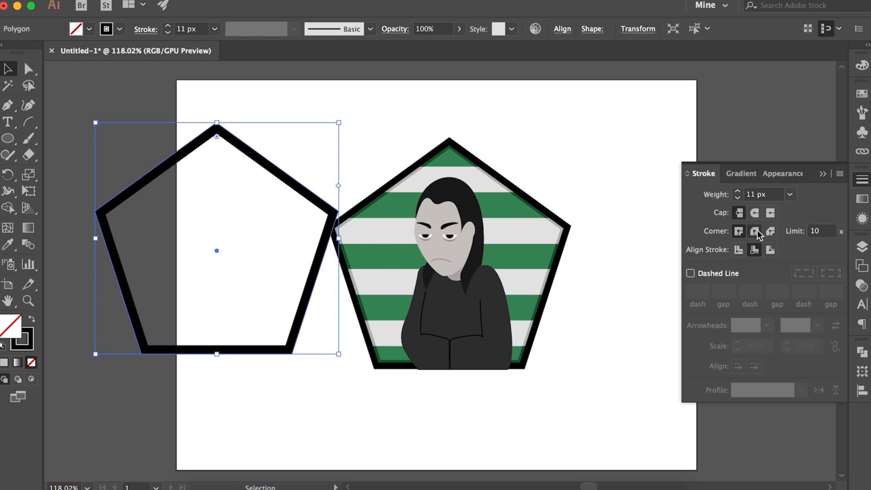
click(738, 198)
click(738, 198)
click(738, 198)
mouse_move(217, 250)
mouse_down()
mouse_move(390, 253)
mouse_move(449, 265)
mouse_up()
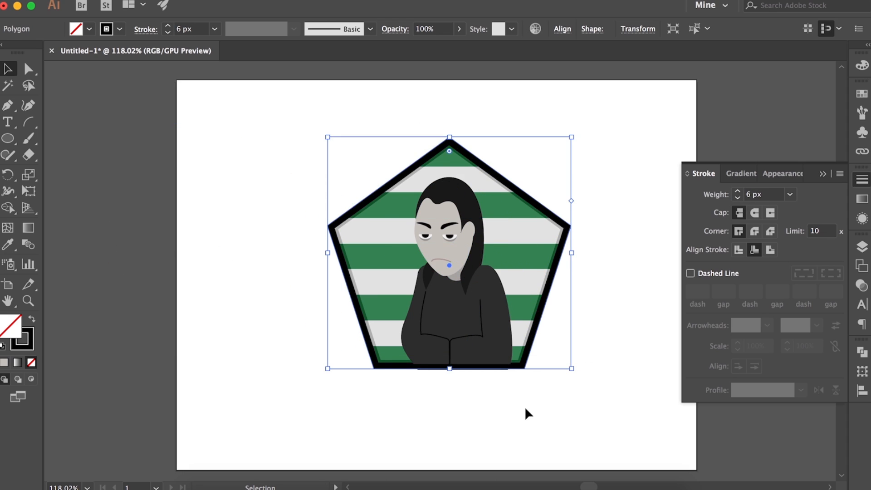
click(525, 410)
Open the clipped figure for editing and shift it slightly upward inside the pentagon mask
scroll(491, 308, up, 5)
click(461, 368)
double_click(462, 368)
double_click(461, 367)
drag(457, 309, 455, 298)
scroll(456, 309, down, 5)
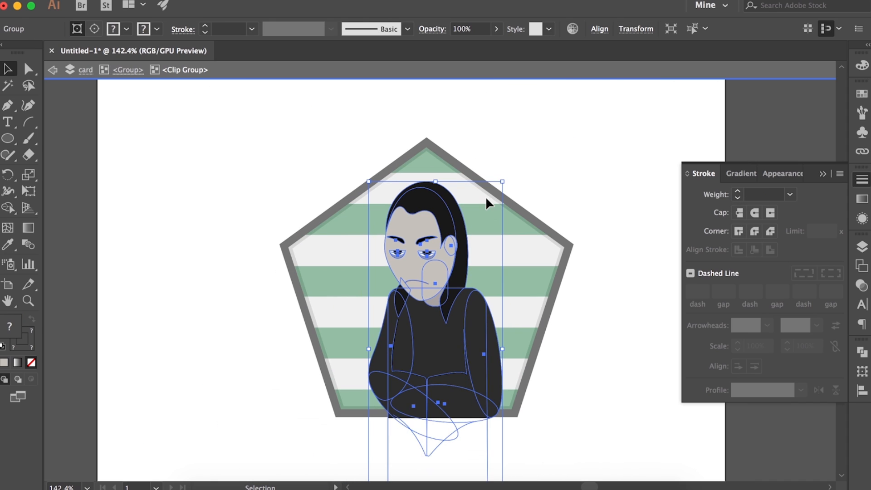
Nudge the figure up and back down in large increments to try out its height on the card
click(592, 382)
click(452, 357)
key(shift+Up)
key(shift+Up)
key(shift+Up)
key(shift+Down)
key(shift+Down)
double_click(545, 393)
Undo the figure's position changes and restore the 6 px outline's alignment over the card
key(super+z)
key(super+z)
key(super+z)
key(super+z)
key(super+z)
key(super+z)
key(super+z)
key(super+z)
key(super+z)
key(super+z)
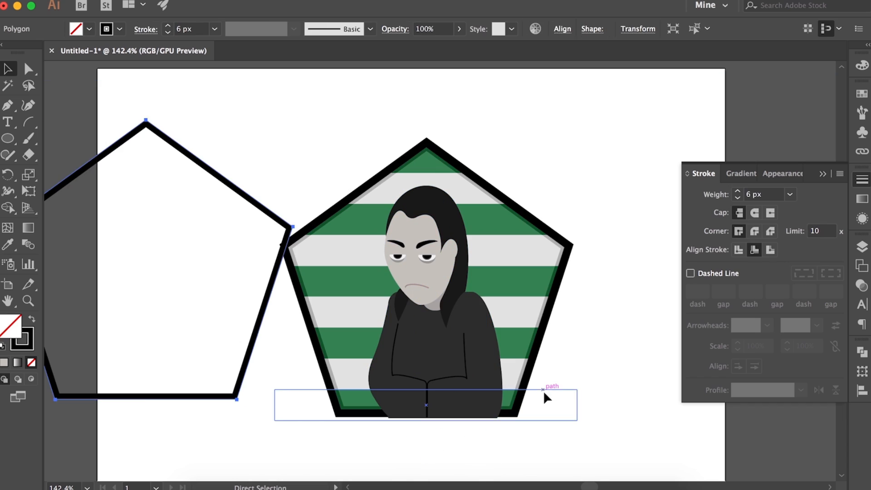
key(super+shift+z)
Try to move the figure slightly upward inside its pentagon clipping group
double_click(439, 301)
double_click(439, 300)
click(440, 223)
drag(440, 223, 439, 212)
key(super+z)
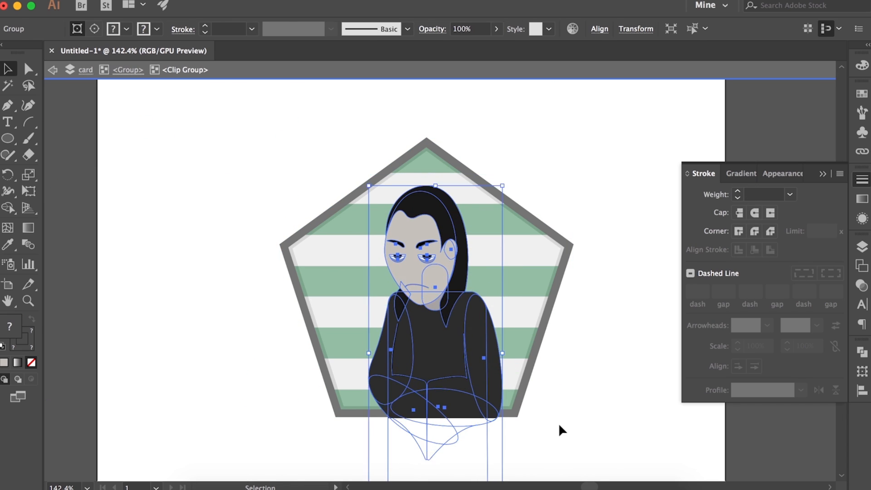
double_click(559, 426)
Target the figure's clip group in the layer stack and nudge it up two increments inside the card
click(862, 247)
click(818, 305)
key(Up)
key(Up)
click(655, 348)
scroll(648, 349, up, 2)
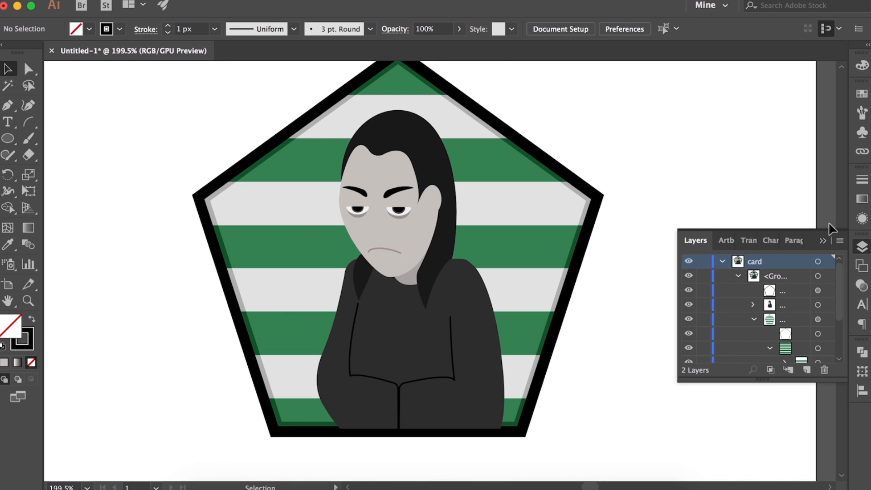
click(823, 240)
Examine how the figure and the black outline fit along the card's lower edge
scroll(644, 291, down, 2)
click(575, 212)
click(664, 298)
scroll(663, 298, down, 2)
scroll(663, 298, up, 3)
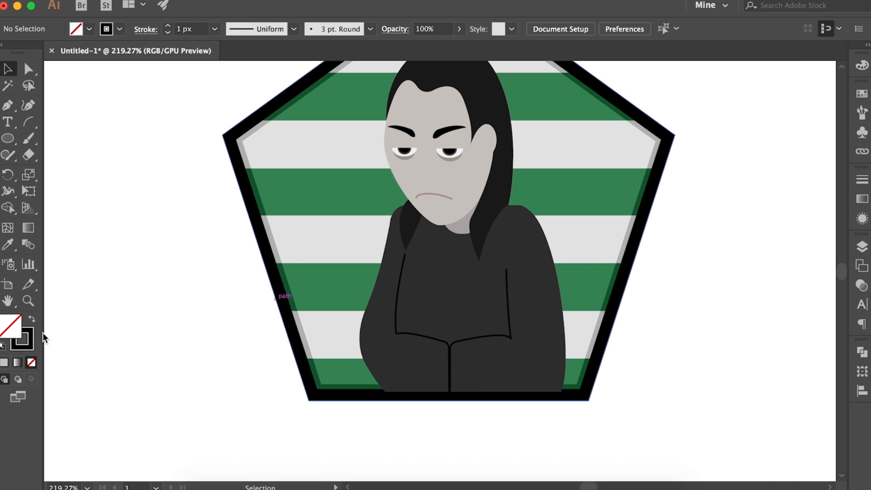
scroll(696, 268, down, 5)
click(585, 312)
drag(585, 320, 577, 304)
click(630, 341)
scroll(635, 343, up, 3)
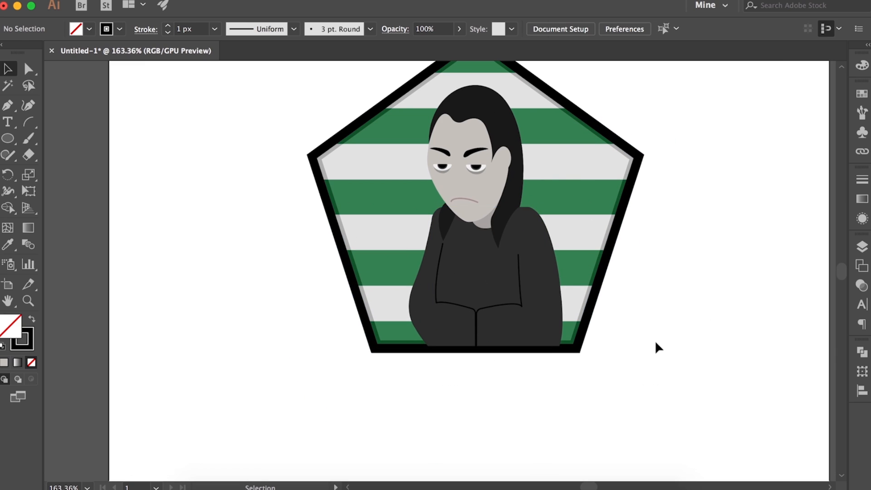
Collapse the card layer's contents and move Layer 2 above the card layer
click(862, 246)
click(738, 275)
click(722, 261)
drag(765, 275, 767, 256)
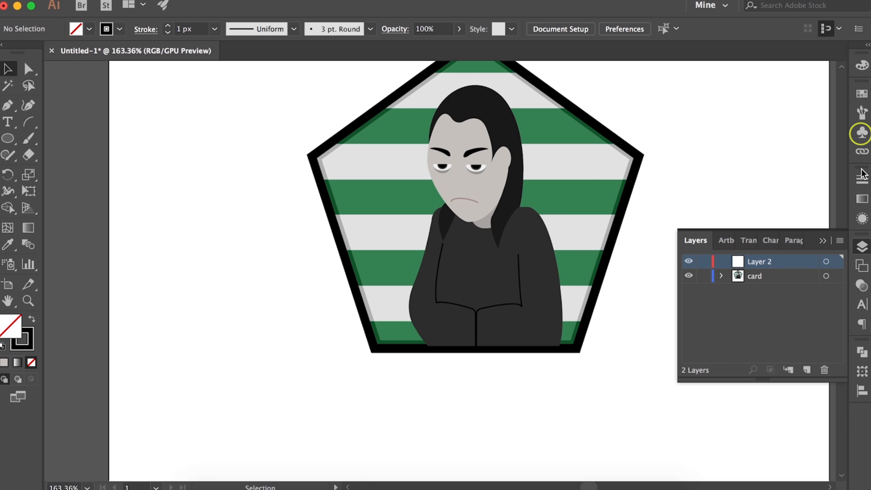
Place the Ribbon 9 symbol from the Illuminate Ribbons library at the card's lower edge
click(863, 112)
click(861, 133)
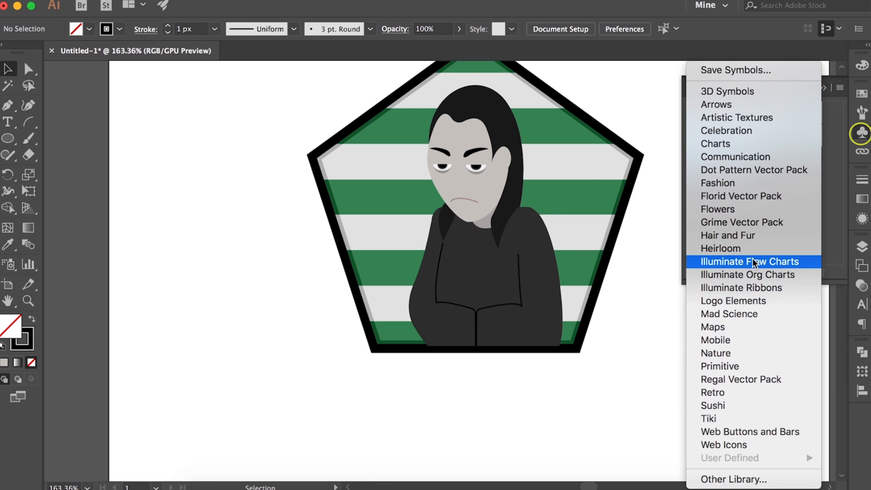
click(742, 288)
drag(448, 214, 752, 189)
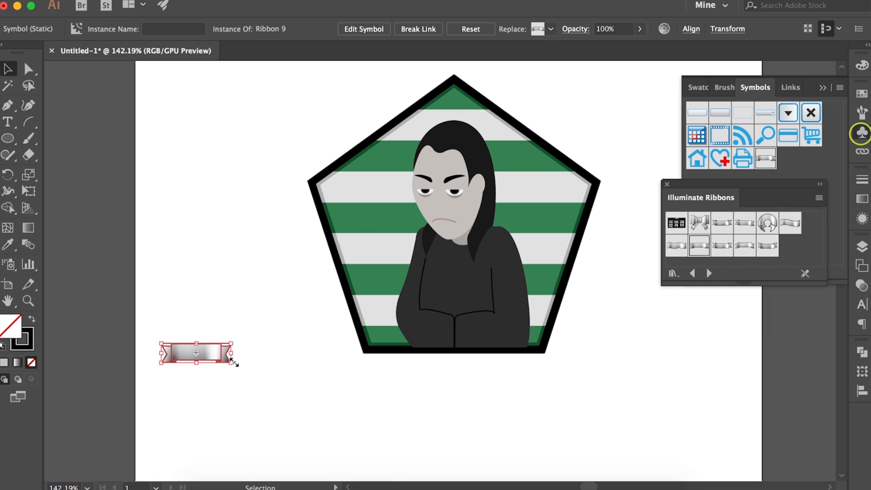
drag(237, 364, 549, 363)
drag(353, 376, 511, 376)
click(666, 184)
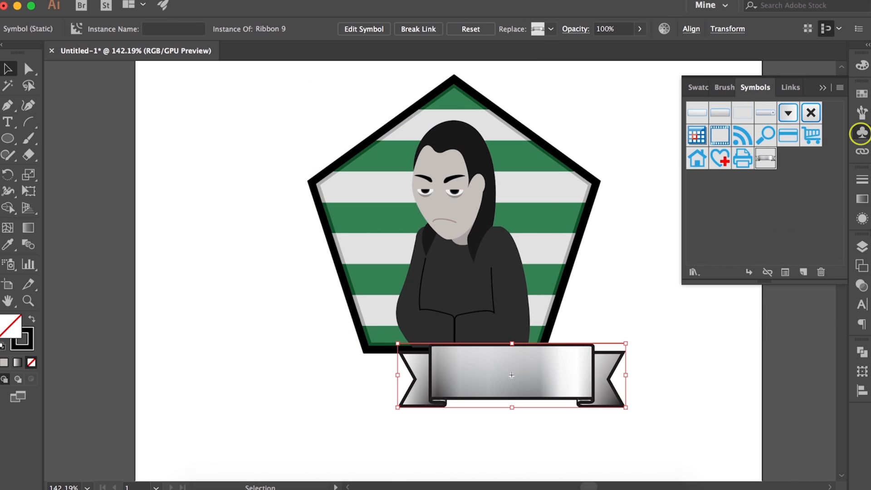
Open the ribbon symbol for editing and replace its gradient fill with white
click(862, 218)
double_click(585, 391)
click(511, 375)
click(755, 265)
click(767, 264)
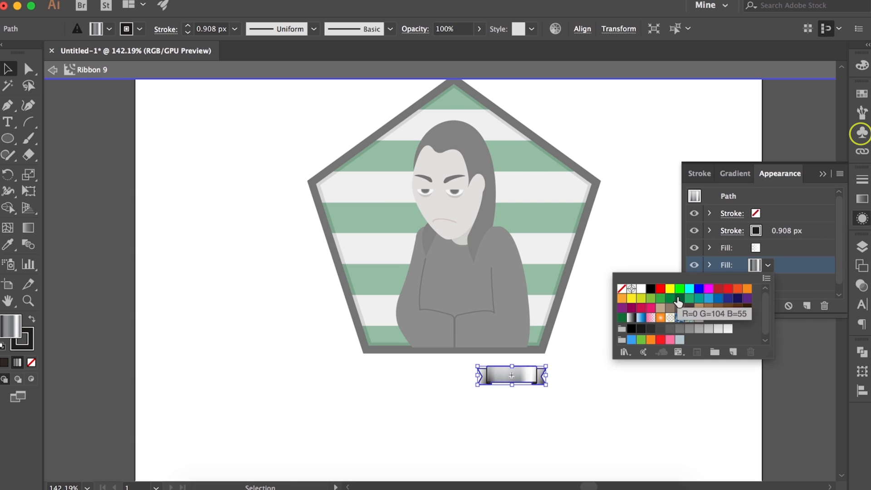
click(641, 290)
click(755, 231)
click(756, 232)
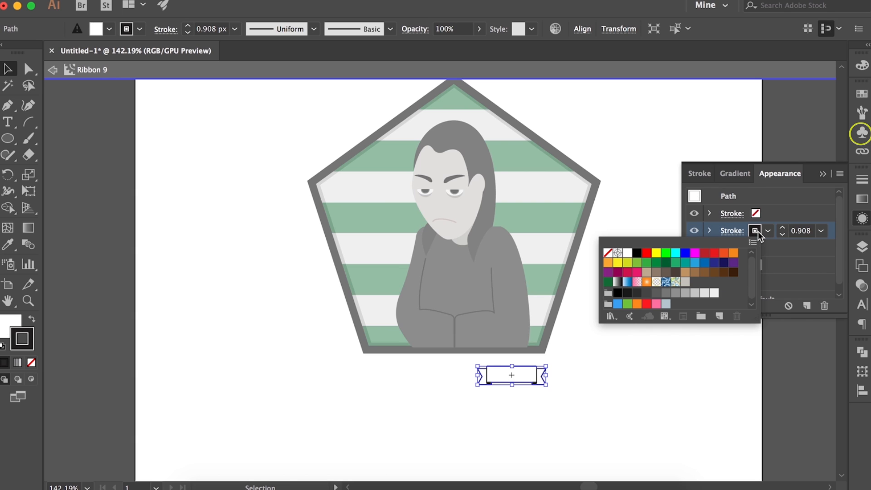
click(546, 282)
double_click(609, 325)
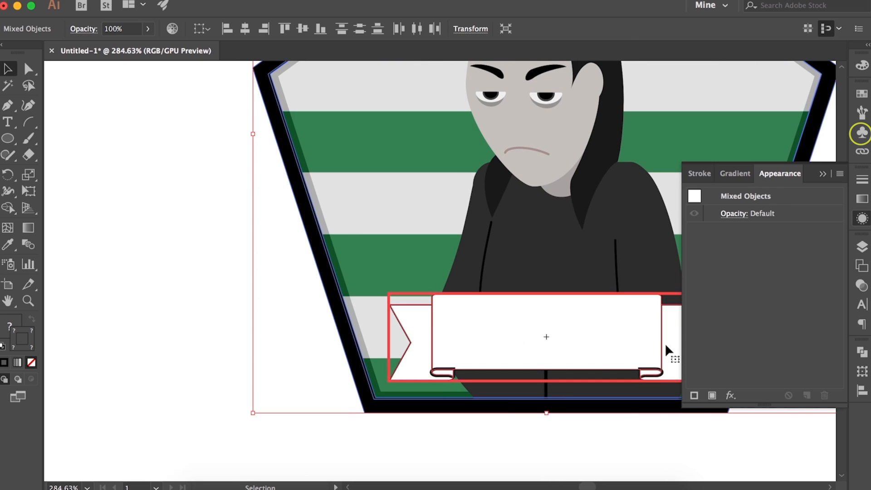
Edit the ribbon symbol and set its black stroke weight to 1 px
double_click(641, 352)
click(584, 341)
shift+click(590, 351)
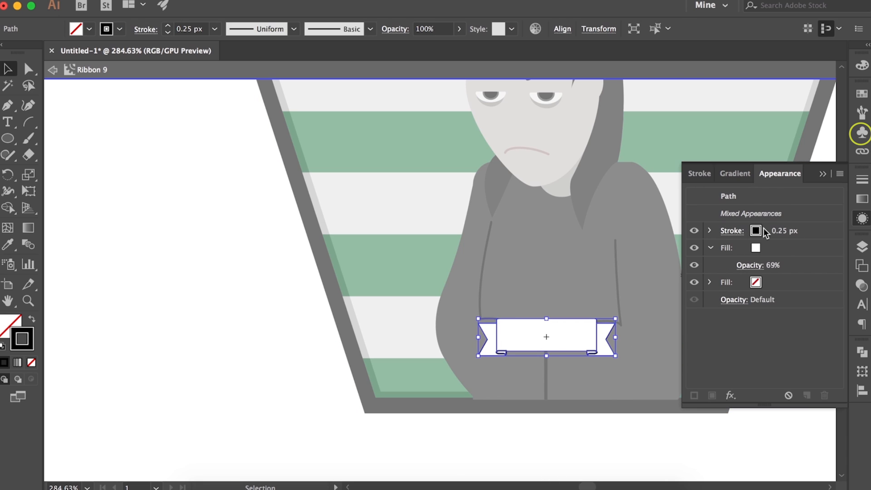
click(710, 231)
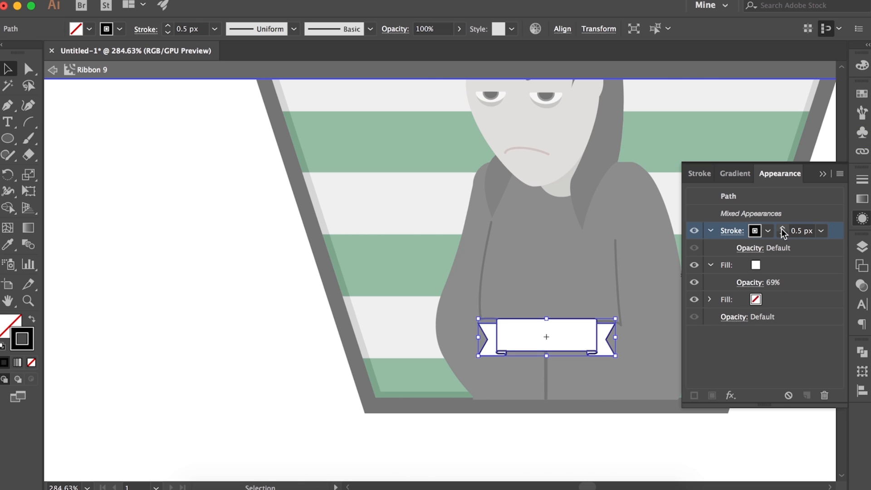
click(782, 229)
click(656, 431)
scroll(655, 436, right, 2)
scroll(655, 437, up, 1)
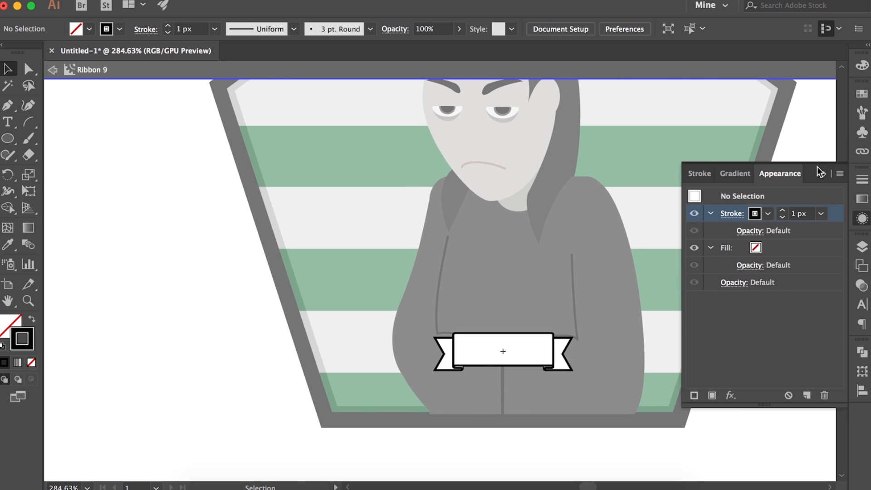
click(822, 173)
double_click(702, 338)
Enlarge the ribbon slightly about its centre and nudge it up two increments on the card
click(607, 381)
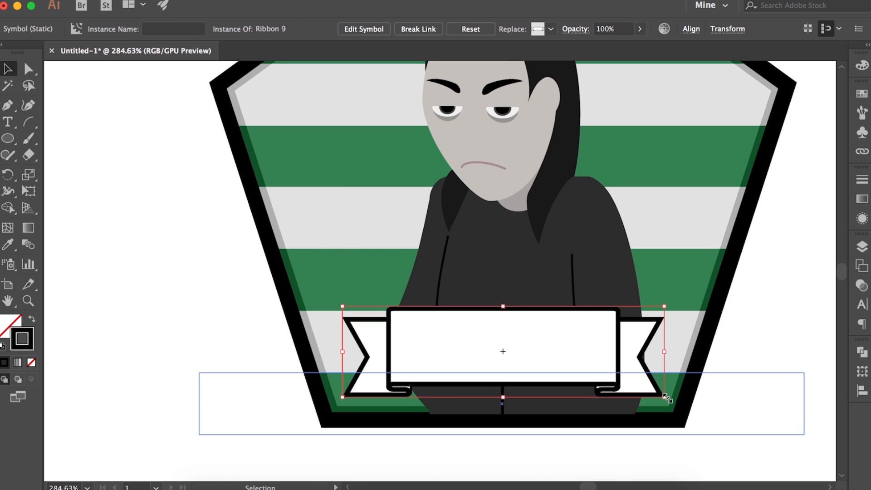
mouse_move(666, 398)
mouse_down()
mouse_move(697, 338)
mouse_move(709, 408)
mouse_move(676, 405)
mouse_up()
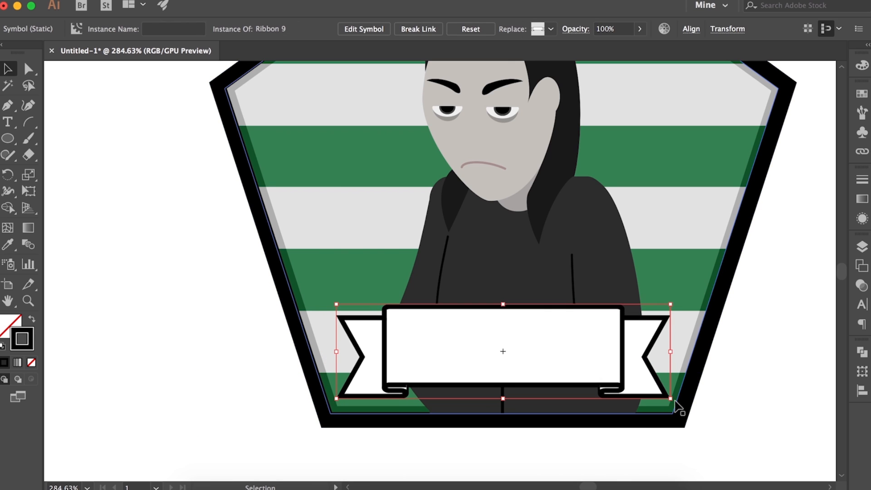
key(Up)
key(Up)
click(749, 425)
scroll(751, 425, down, 6)
scroll(750, 426, right, 4)
scroll(750, 425, up, 5)
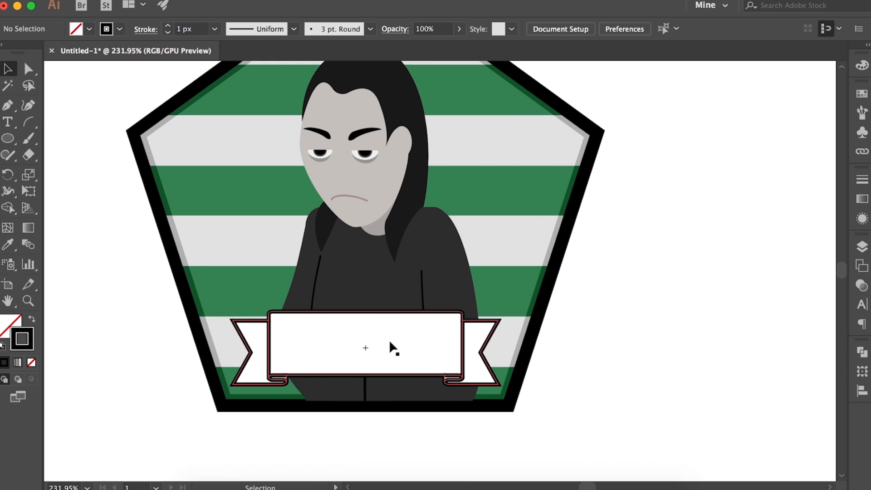
Edit the ribbon symbol and change its white fill to a light grey swatch
double_click(390, 345)
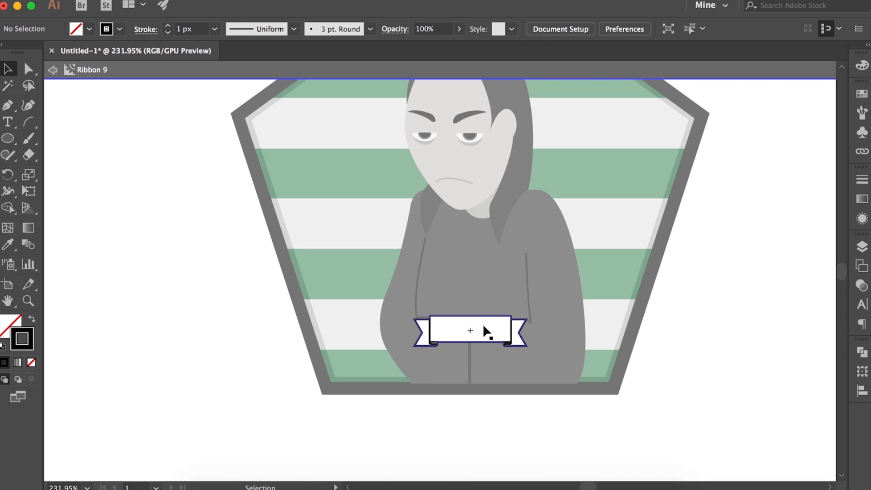
click(483, 323)
click(862, 218)
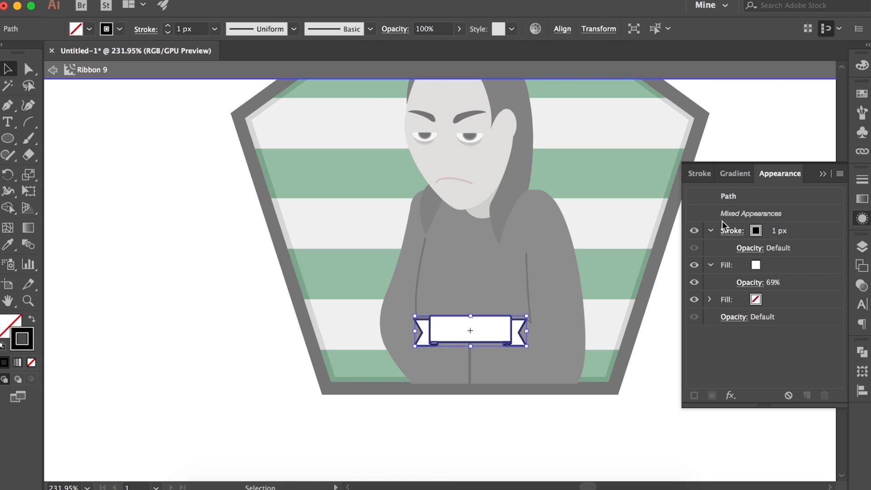
click(761, 266)
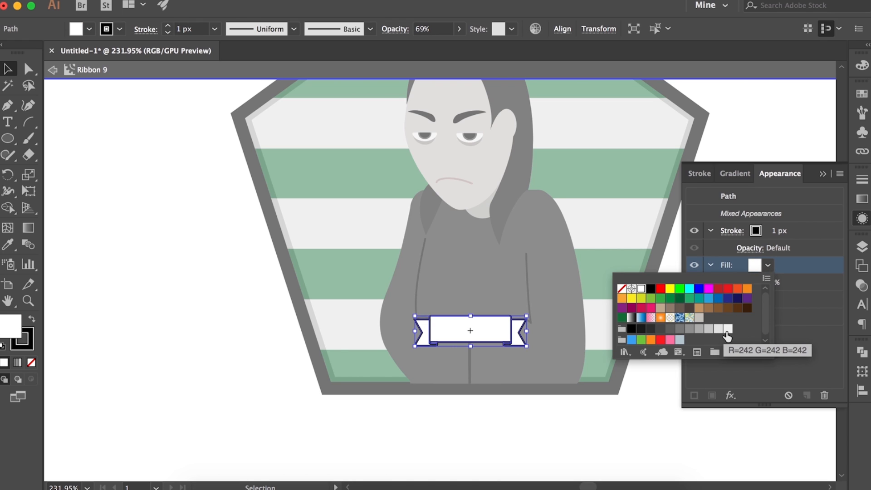
click(719, 330)
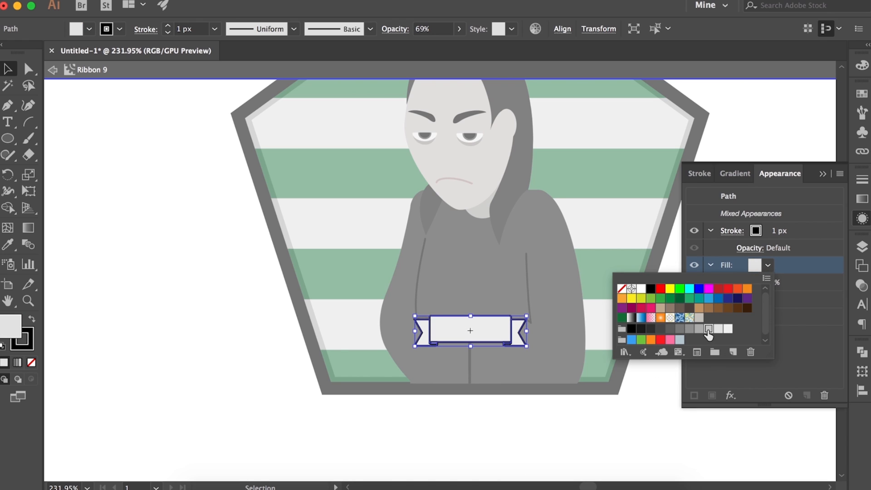
double_click(607, 457)
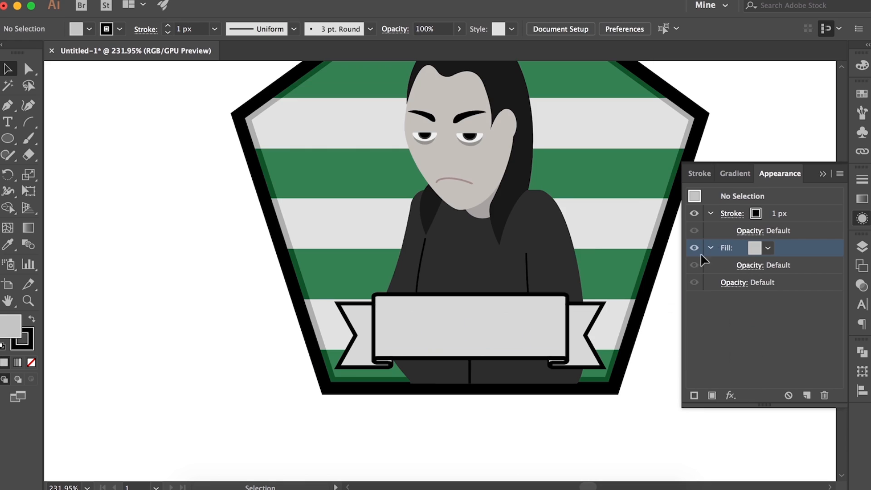
click(821, 174)
click(542, 358)
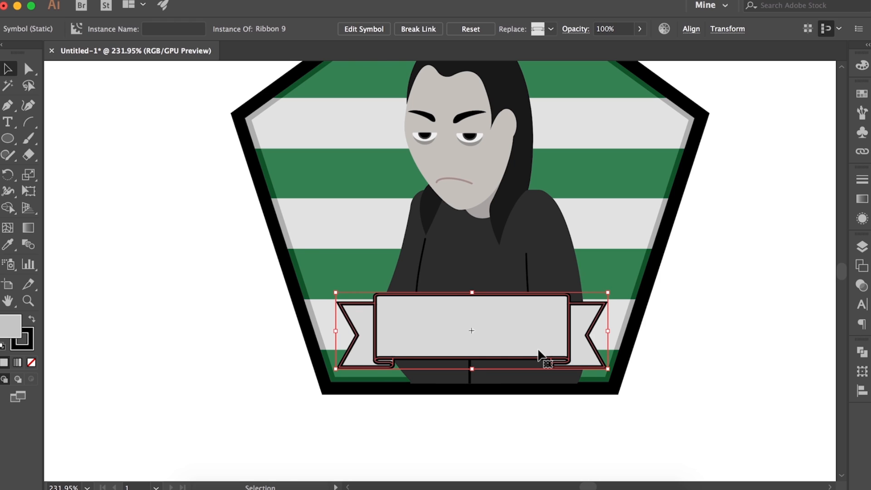
click(576, 475)
Create a text area across the ribbon's front panel reading "Professor Snape" and "Hogwarts Hero" on two lines
click(8, 122)
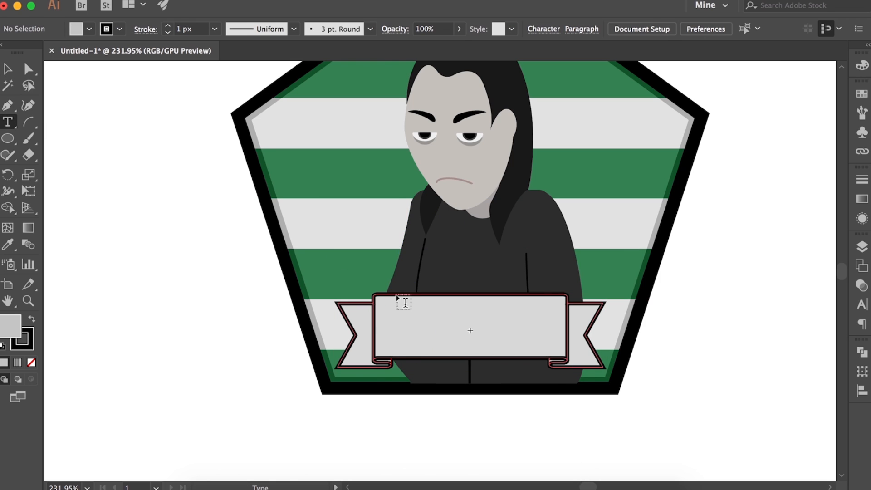
drag(562, 352, 561, 350)
text(Proffessor)
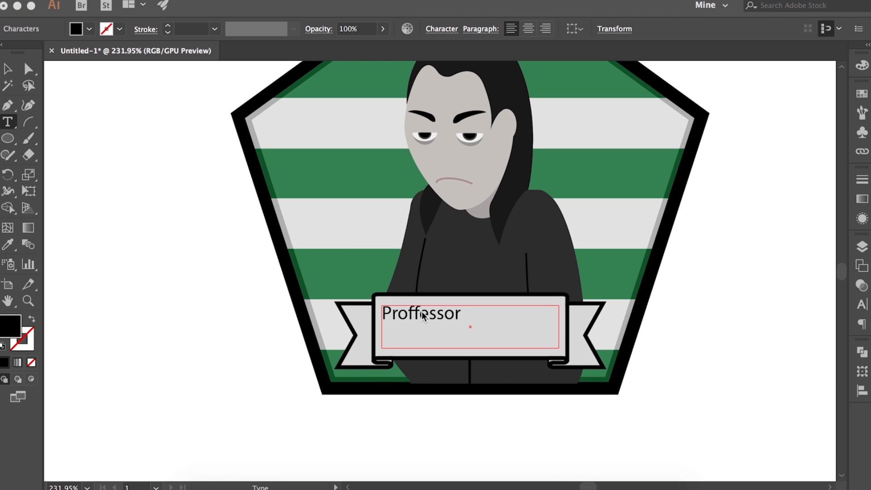
click(422, 311)
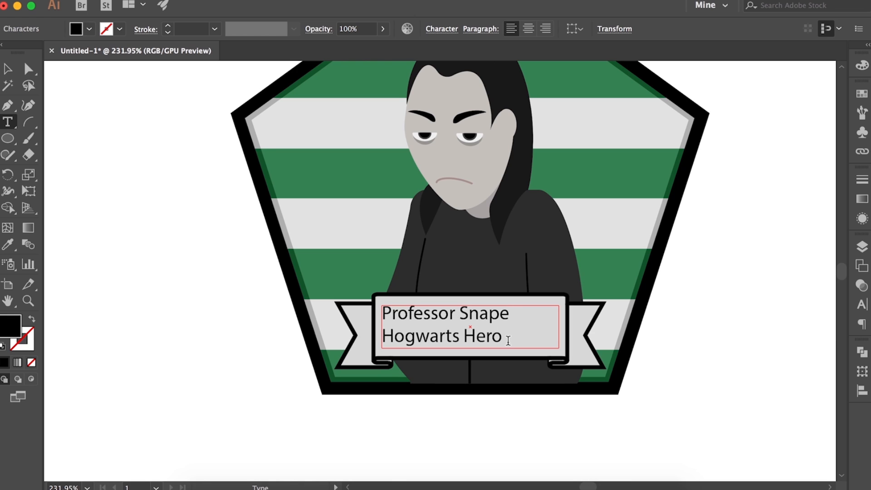
Set both lines of the ribbon text in the Meddon font at 11 px
drag(507, 337, 381, 312)
click(862, 305)
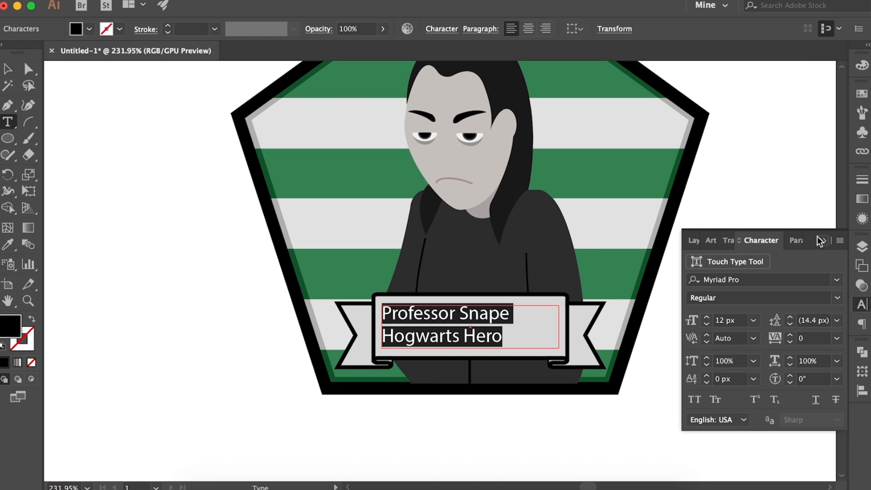
click(707, 317)
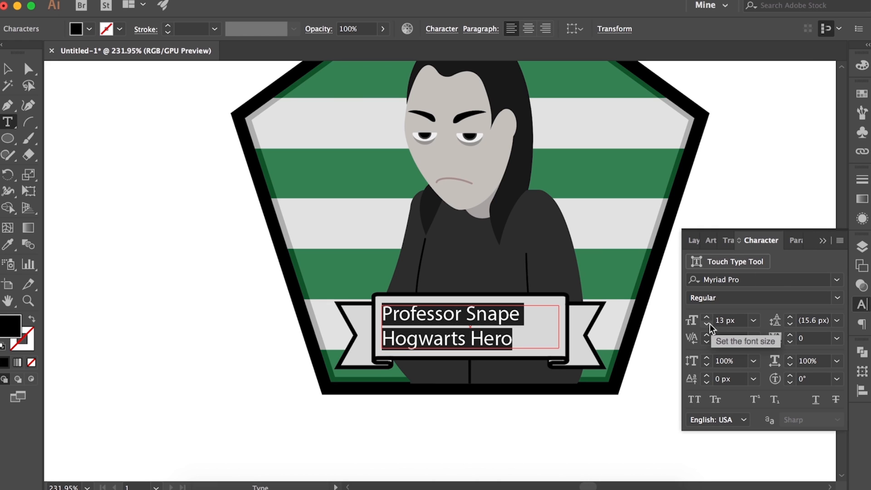
click(834, 282)
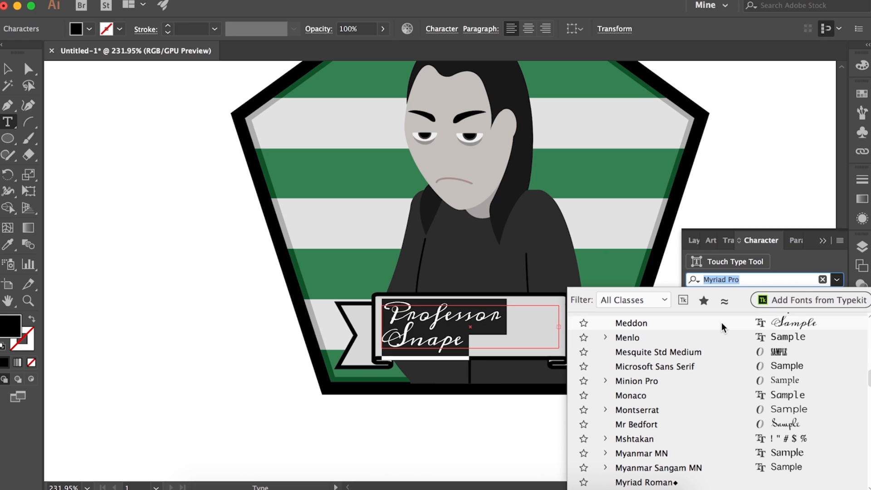
click(722, 322)
click(707, 324)
click(707, 324)
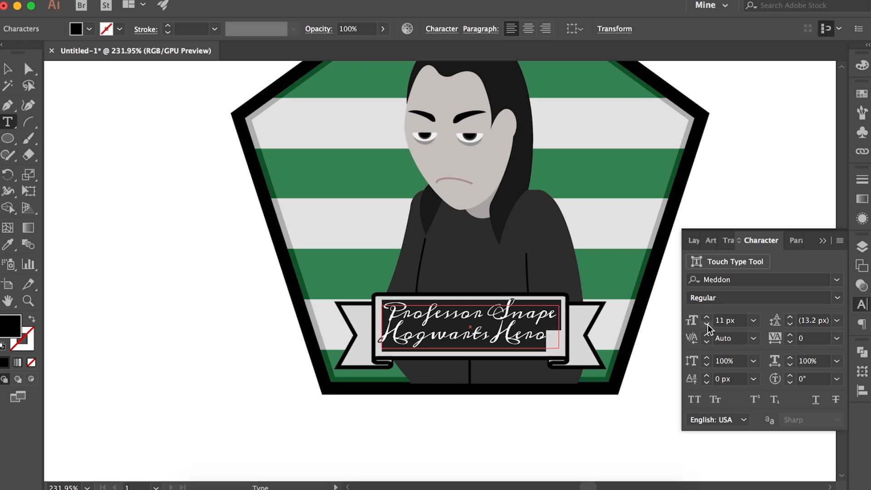
click(707, 324)
click(706, 318)
Change the ribbon text's font to Nueva Std Bold
click(837, 281)
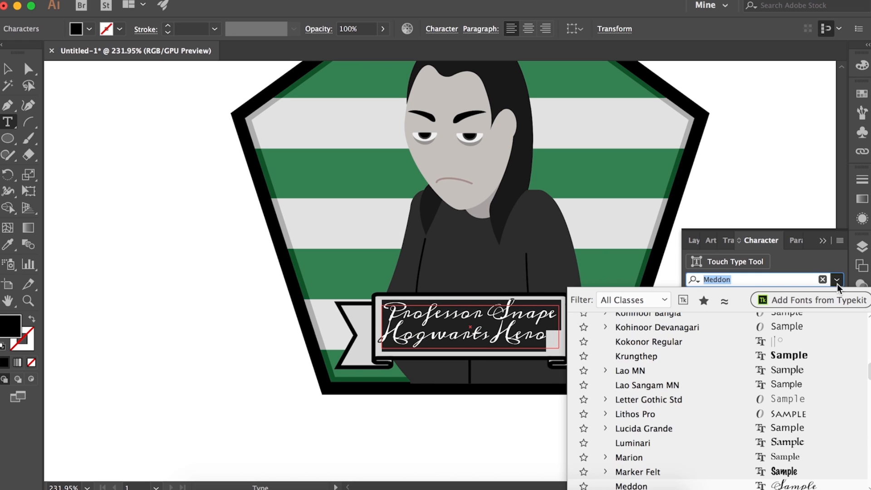
scroll(672, 435, down, 1)
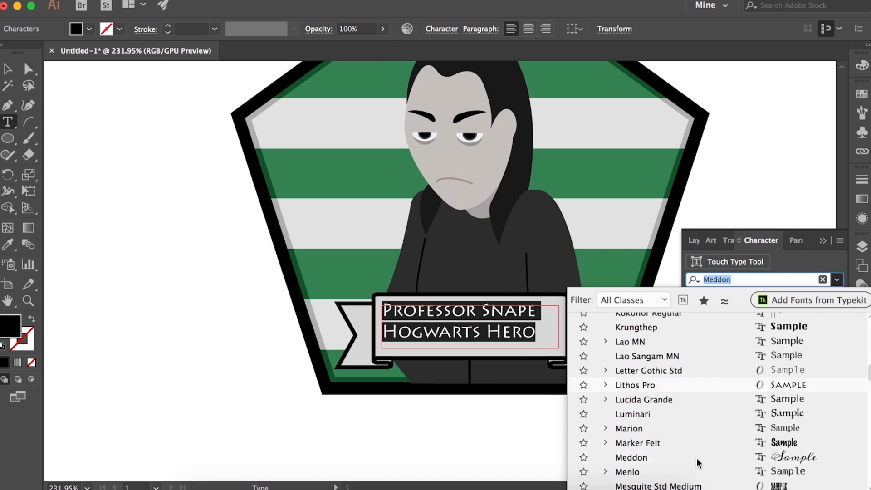
scroll(694, 463, down, 4)
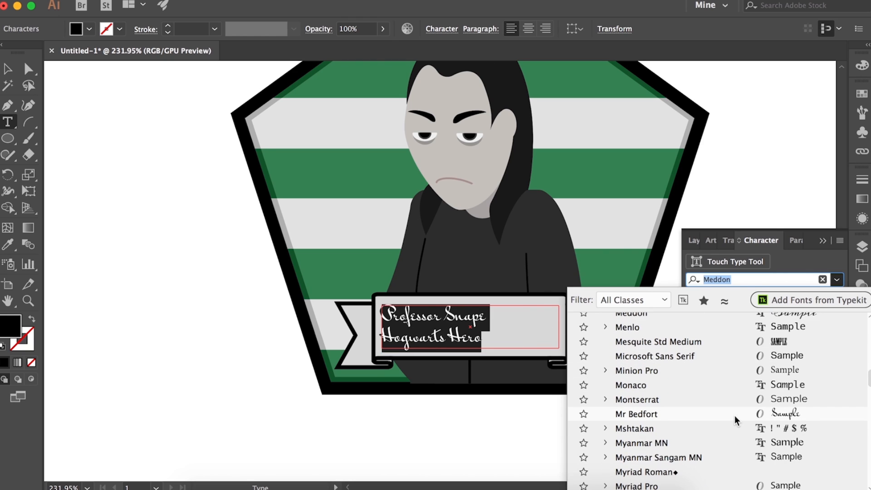
scroll(734, 432, down, 3)
click(742, 370)
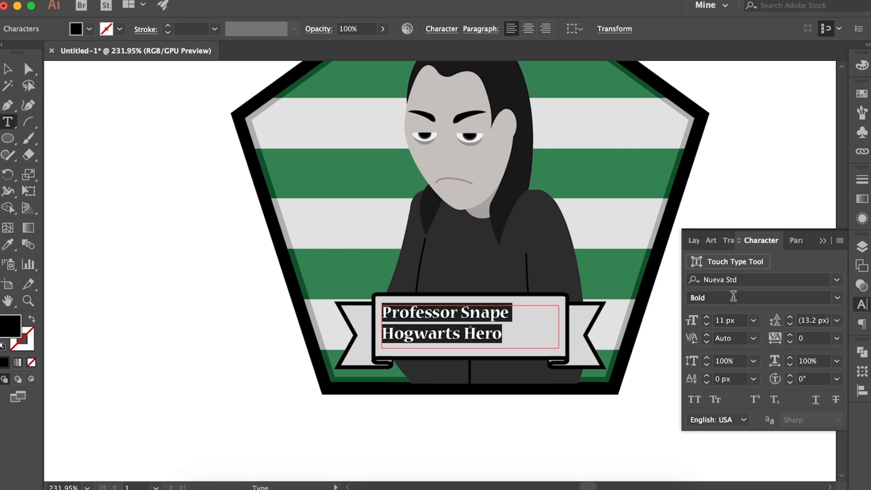
Centre-align both lines of the ribbon text, trying full justification and undoing it
click(861, 325)
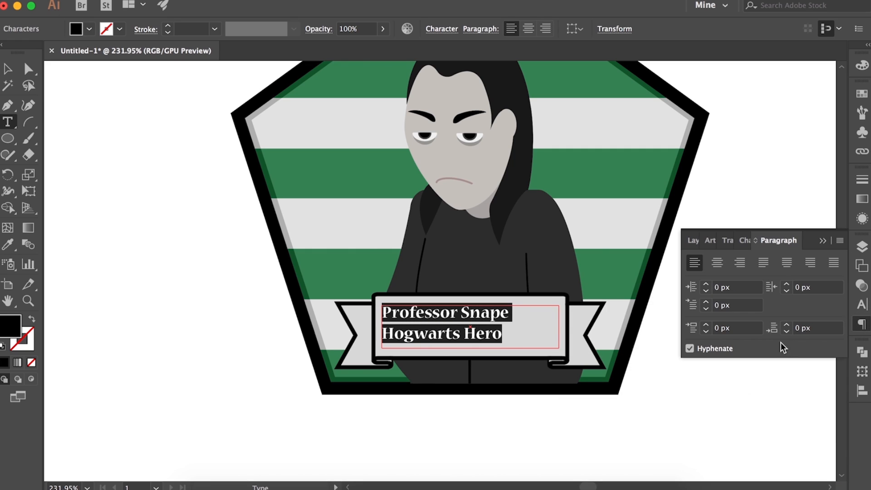
click(717, 262)
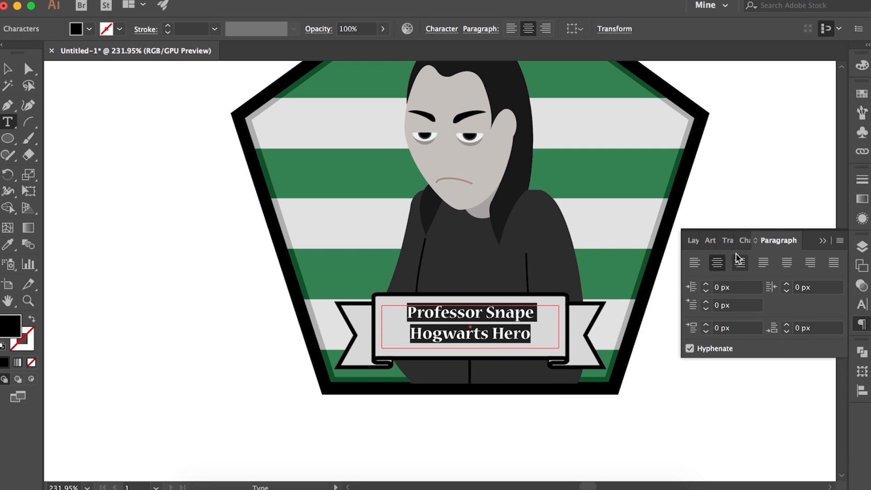
click(832, 264)
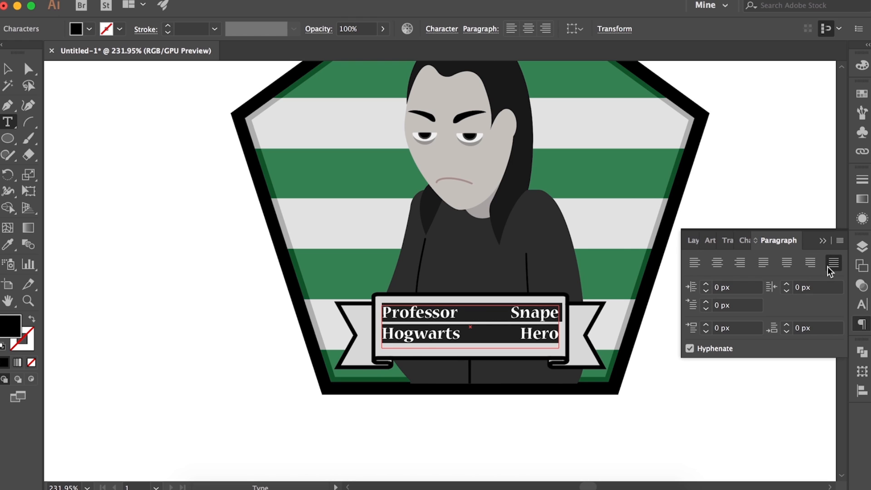
key(super+z)
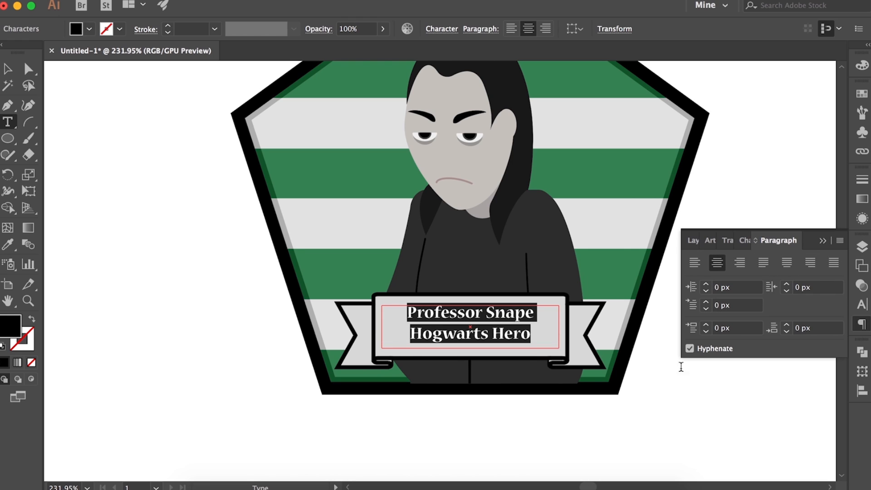
Enlarge the ribbon text to 14 px and set its kerning to Optical
click(861, 304)
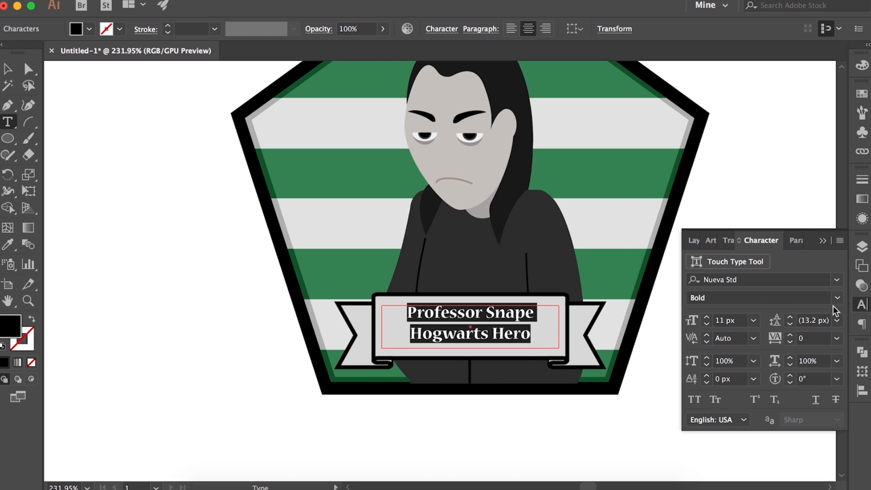
click(707, 318)
click(707, 318)
click(707, 318)
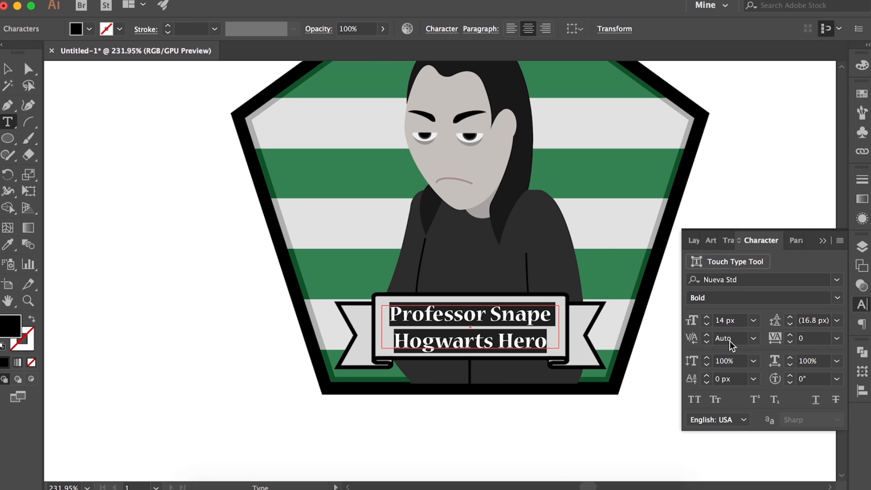
click(753, 338)
click(772, 84)
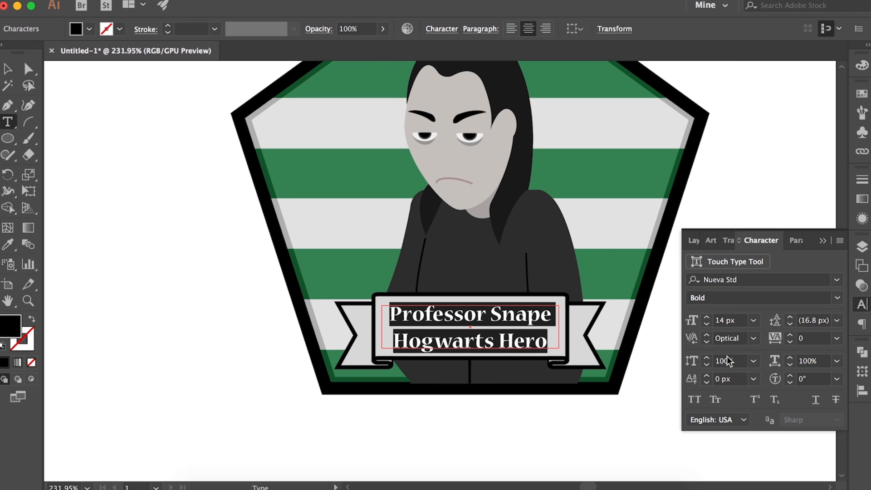
Try a 104% vertical scale and a 1 px baseline shift on the ribbon text, and reset them to 100% and 0 px
click(707, 358)
click(707, 358)
click(706, 358)
click(706, 359)
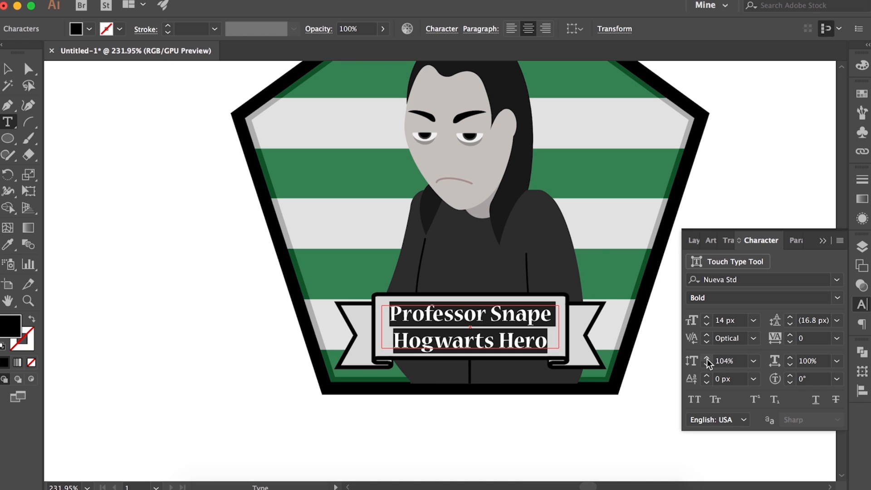
click(706, 364)
click(706, 364)
click(707, 364)
click(706, 364)
click(707, 376)
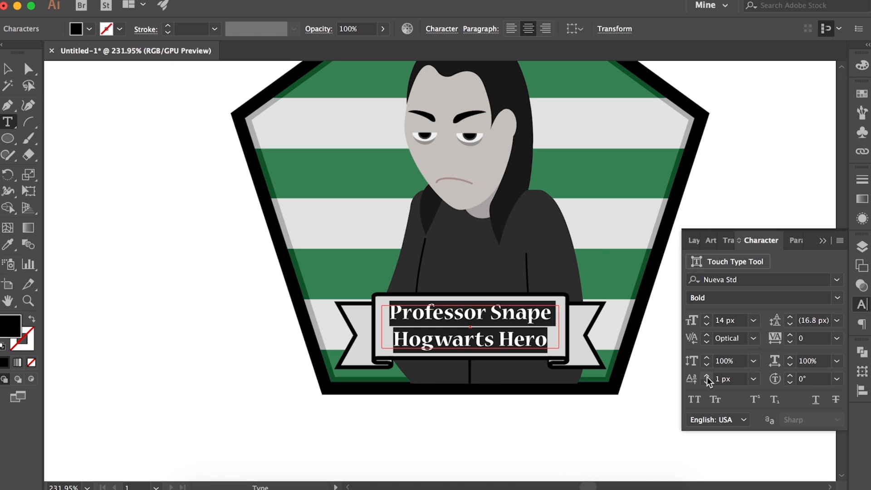
click(706, 377)
click(707, 381)
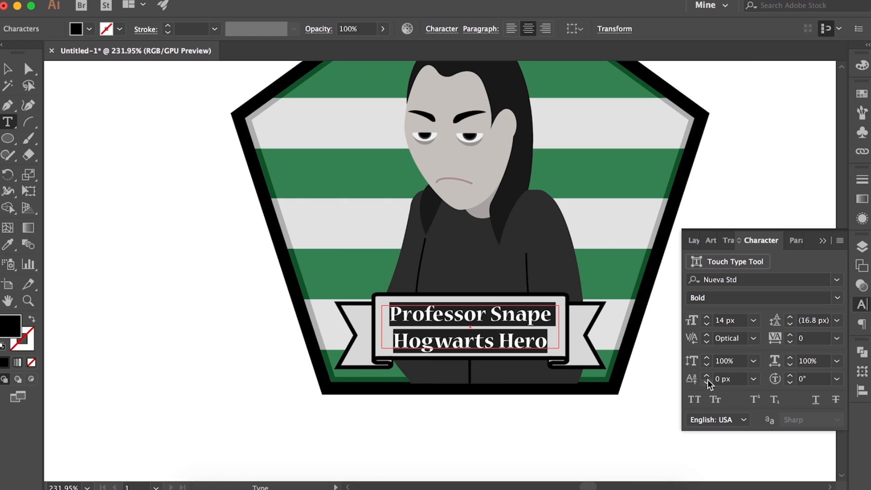
Finish editing the ribbon text and deselect it to view the lettered card
click(823, 240)
click(627, 447)
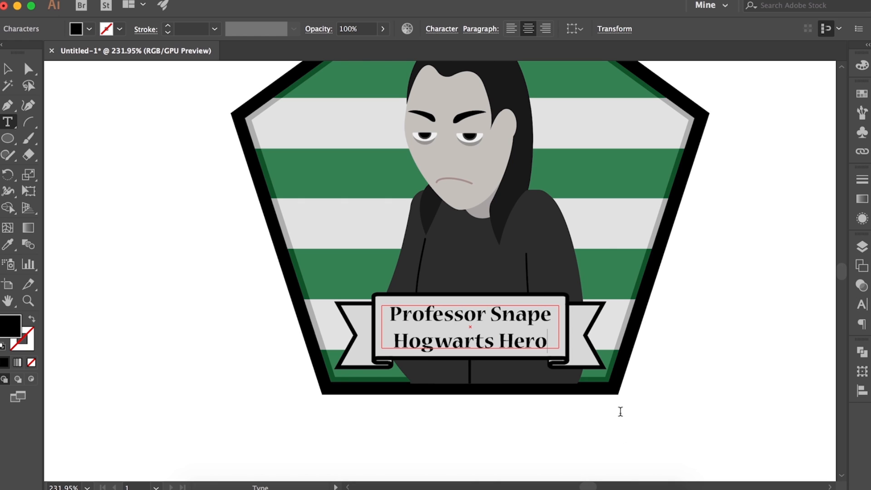
triple_click(533, 340)
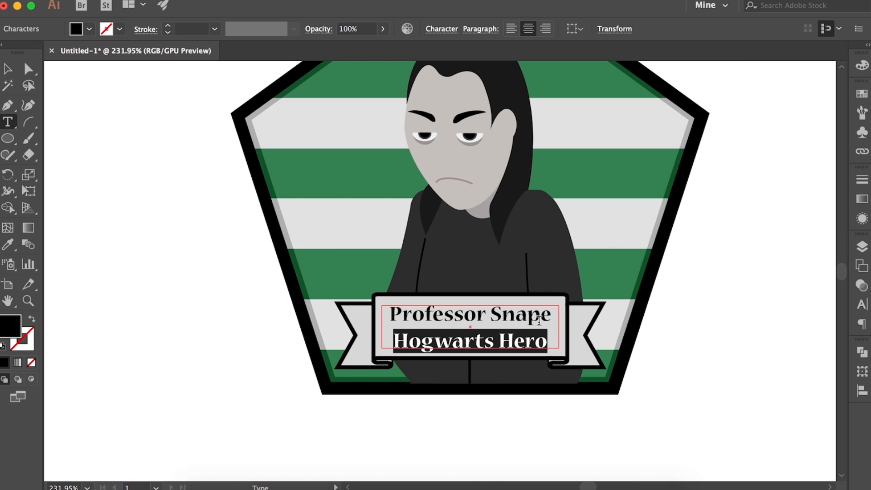
key(Escape)
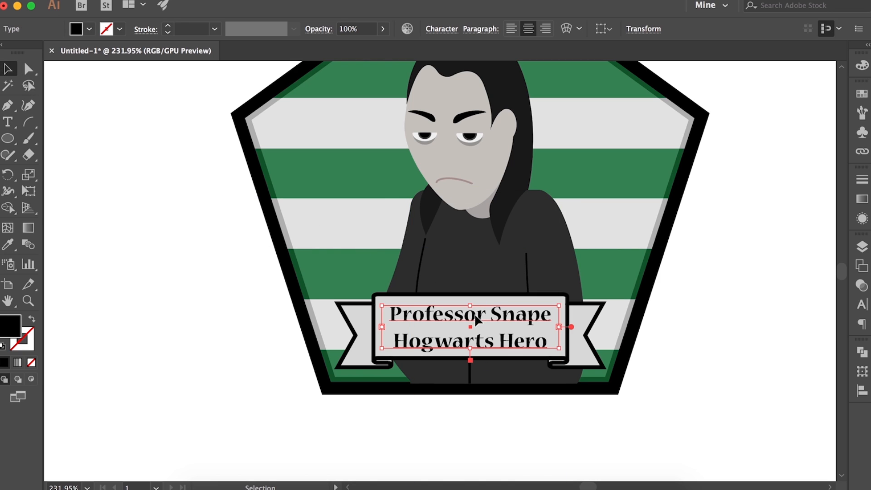
click(556, 385)
click(602, 438)
scroll(601, 438, down, 5)
drag(569, 387, 570, 383)
click(659, 435)
scroll(660, 436, up, 4)
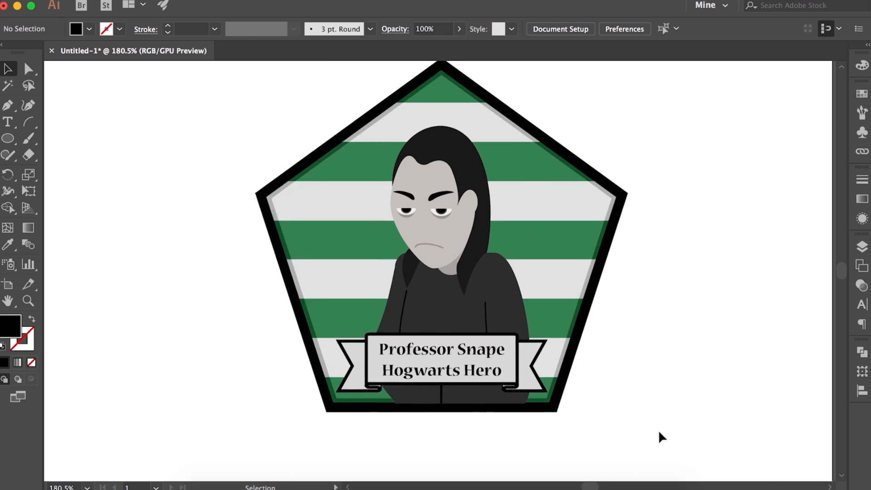
Select the whole pentagon card artwork, including the figure, ribbon and lettering, and group it
scroll(660, 437, down, 3)
scroll(659, 436, down, 3)
drag(320, 121, 627, 432)
scroll(627, 432, down, 5)
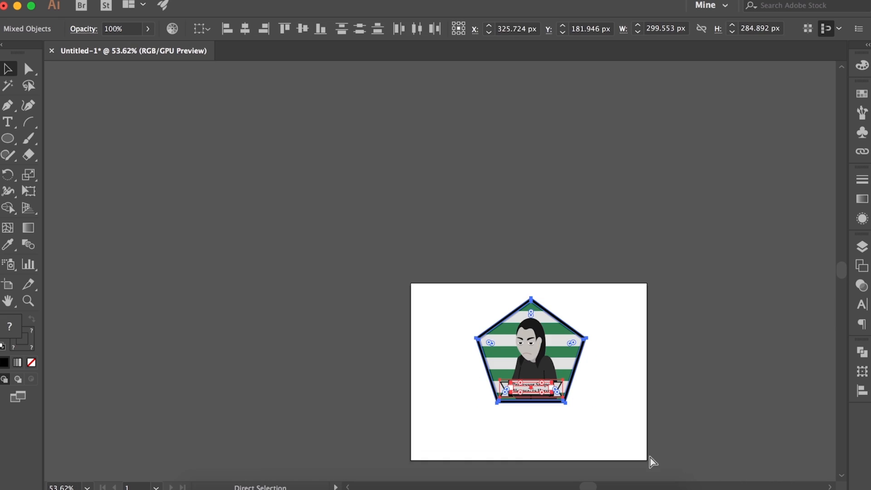
key(super+g)
Try moving the grouped card down toward the artboard's centre, to Y 227.946 px
click(604, 394)
scroll(604, 394, down, 2)
drag(536, 337, 536, 350)
scroll(536, 350, up, 5)
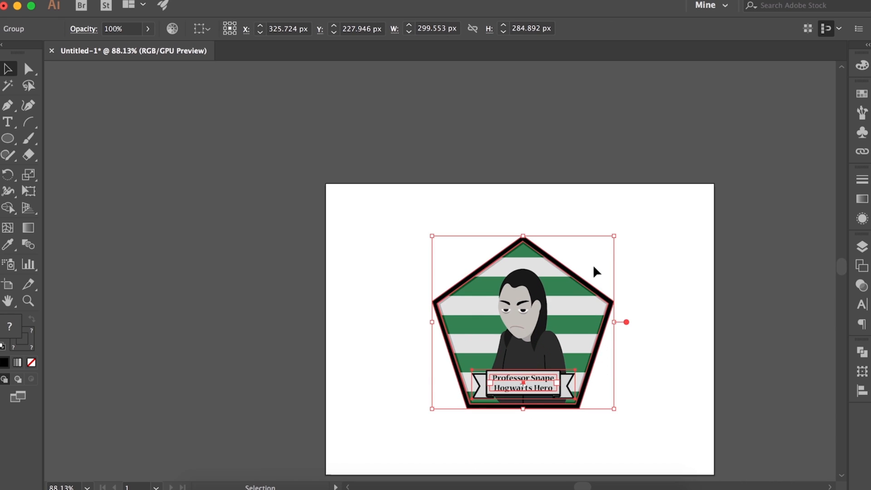
Try enlarging the grouped card from its upper-right corner and repositioning it at the middle of the artboard
drag(614, 235, 691, 162)
drag(594, 318, 558, 362)
click(692, 383)
scroll(692, 383, down, 2)
scroll(590, 295, up, 4)
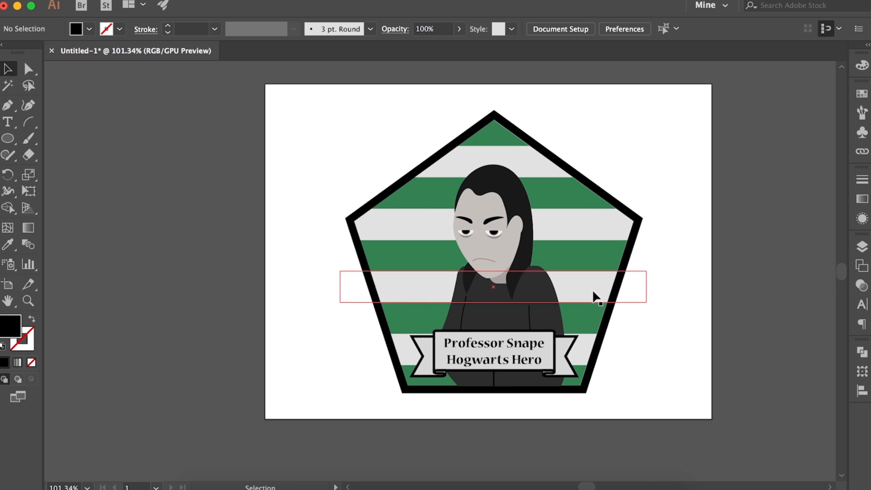
scroll(574, 208, up, 4)
scroll(625, 191, down, 3)
Undo the enlargement and the moves of the grouped card
key(super+z)
key(super+z)
key(super+z)
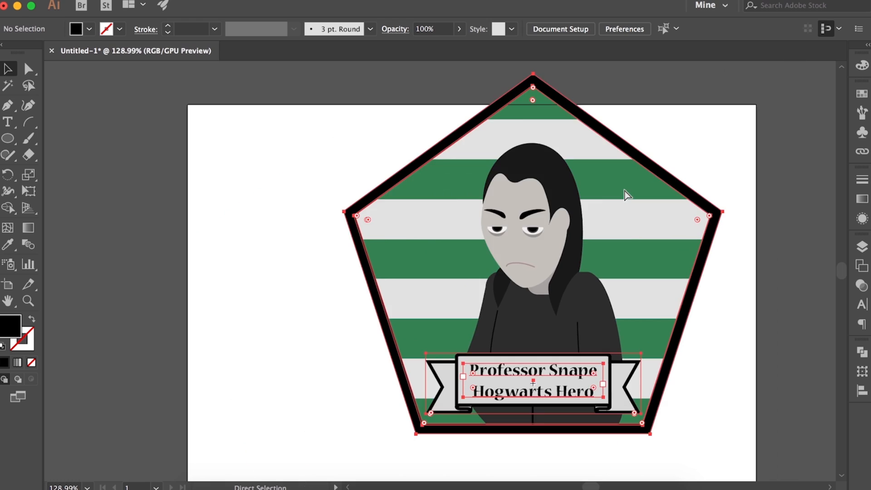
click(627, 196)
Try enlarging the grouped card from its lower-right corner, and undo the scaling
click(421, 183)
scroll(617, 465, down, 3)
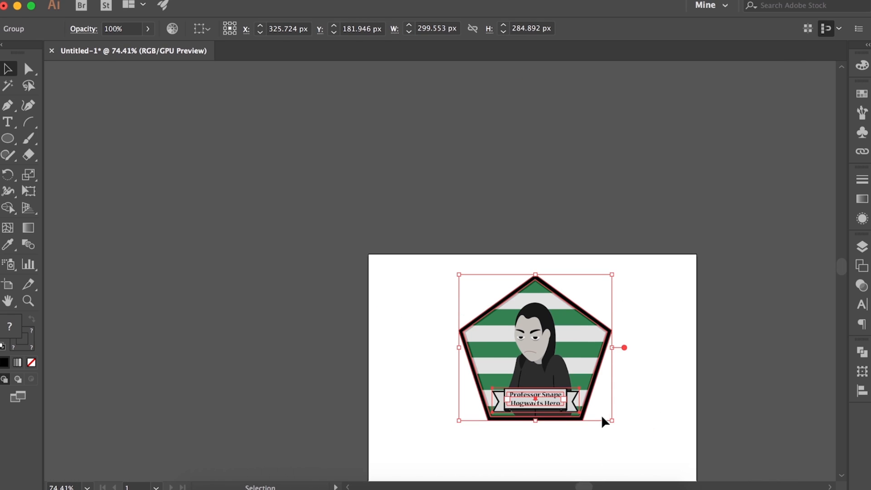
drag(606, 422, 707, 424)
click(755, 383)
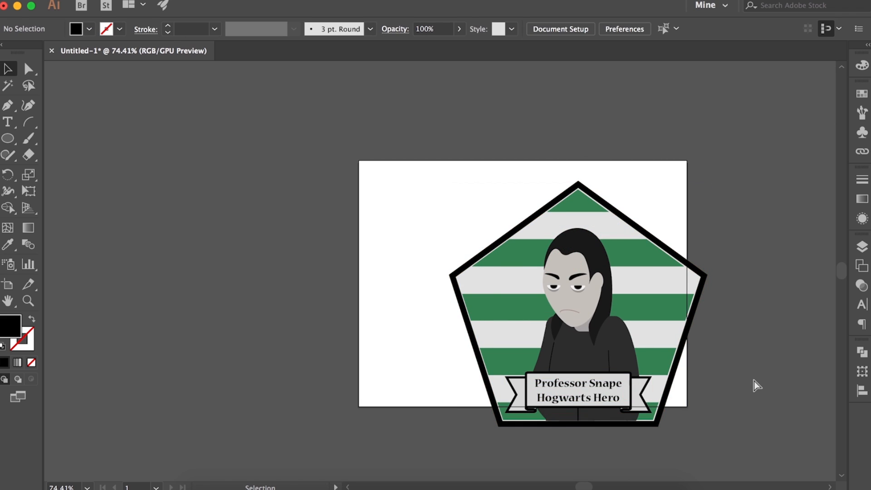
key(super+z)
key(super+z)
click(657, 317)
scroll(598, 232, up, 5)
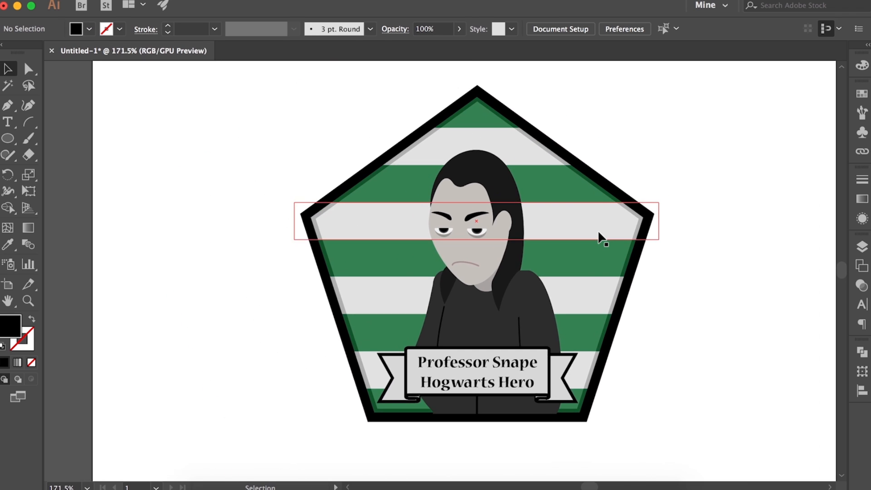
scroll(598, 232, left, 1)
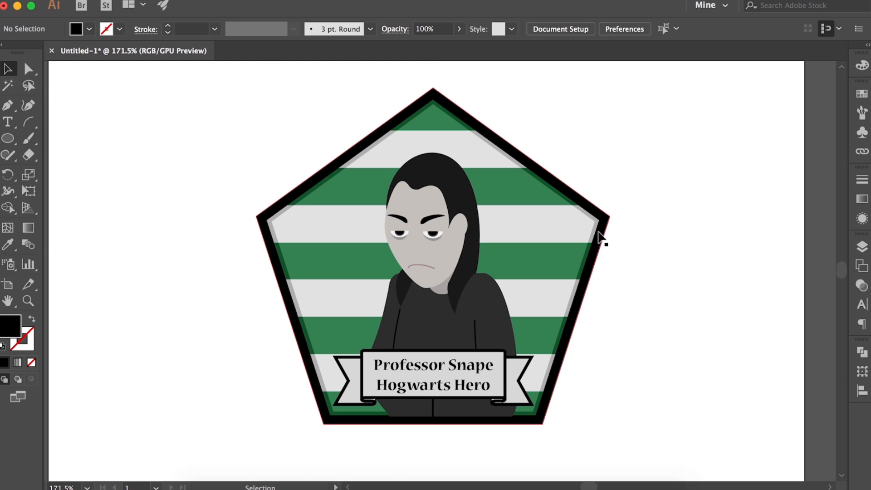